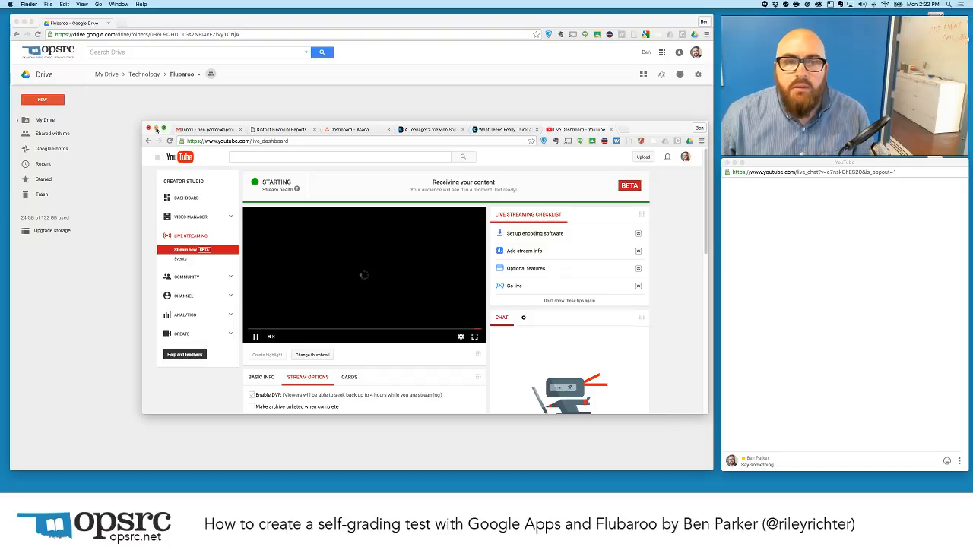
Minimize the YouTube live dashboard window and activate the Drive window showing the Flubaroo folder.
click(156, 130)
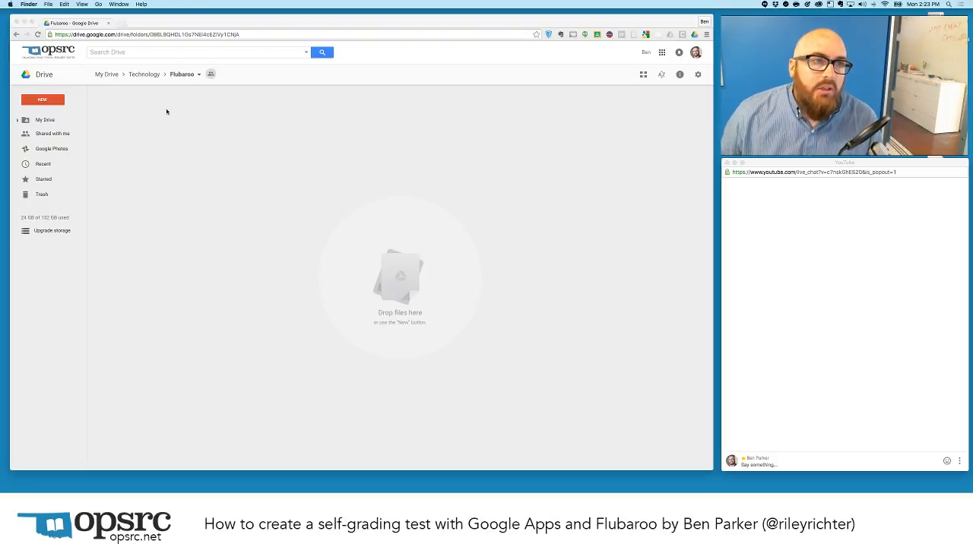
click(166, 112)
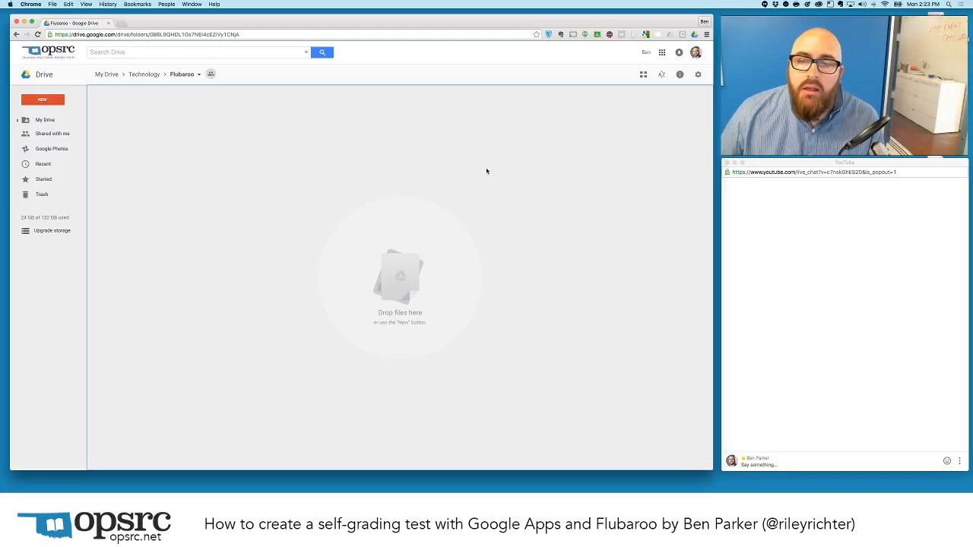
click(662, 53)
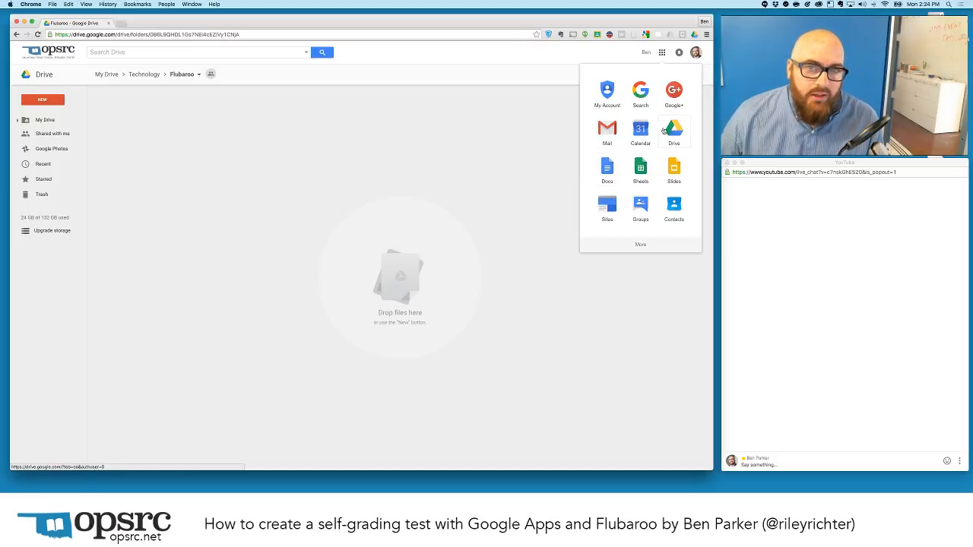
click(661, 51)
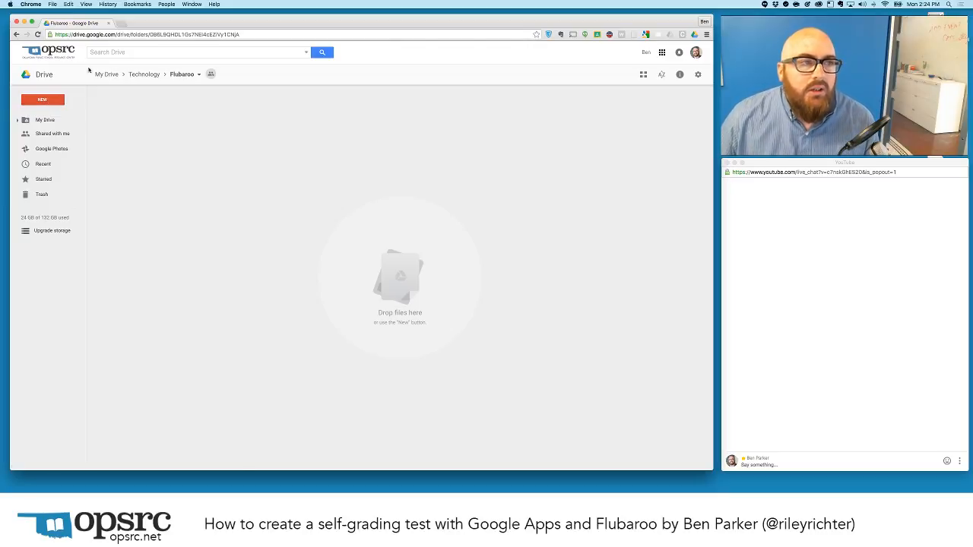
Create a new Google Form in the shared Flubaroo folder, accepting the folder's sharing permissions.
click(41, 103)
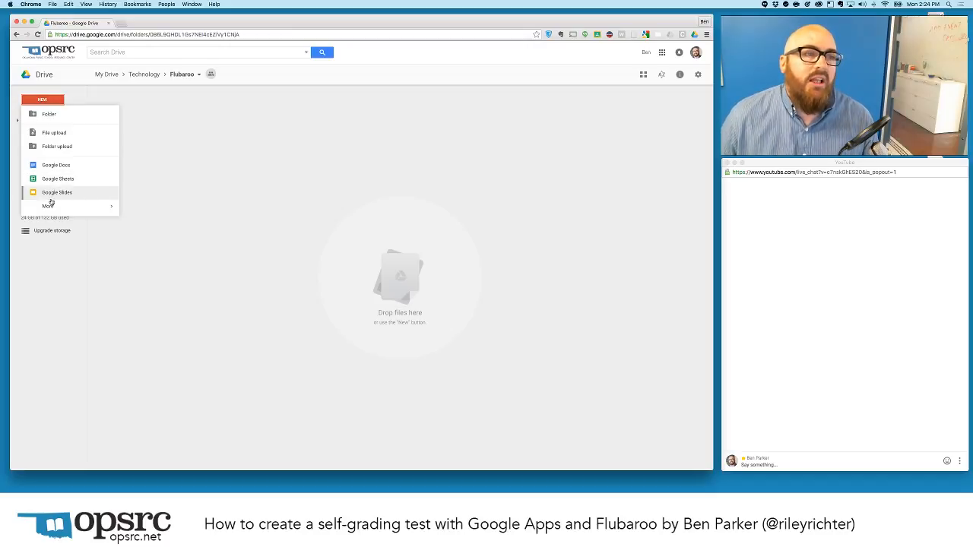
mouse_move(51, 205)
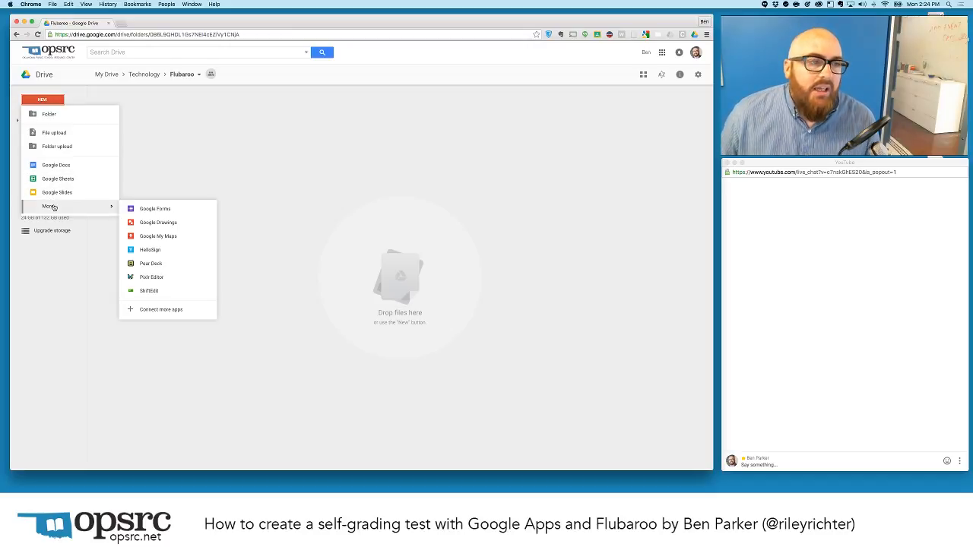
click(180, 212)
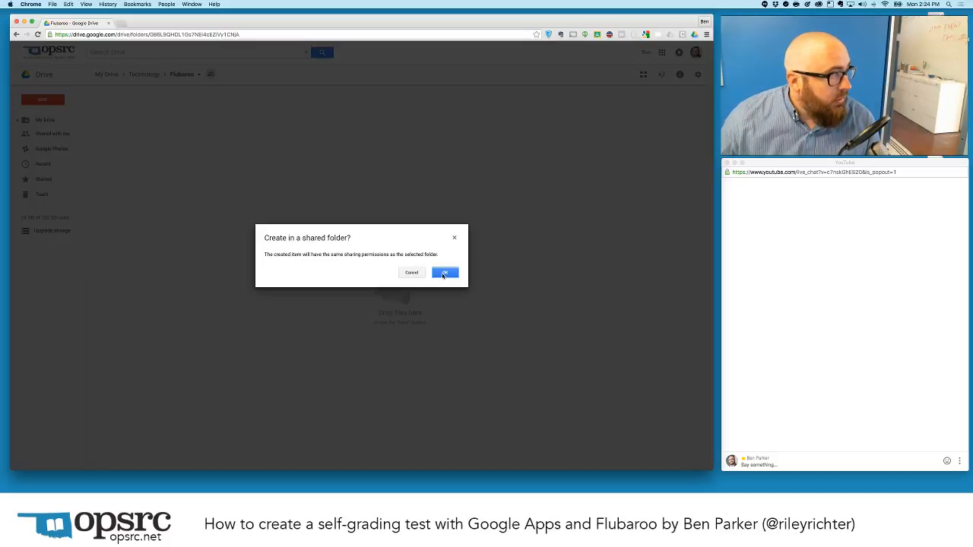
click(444, 275)
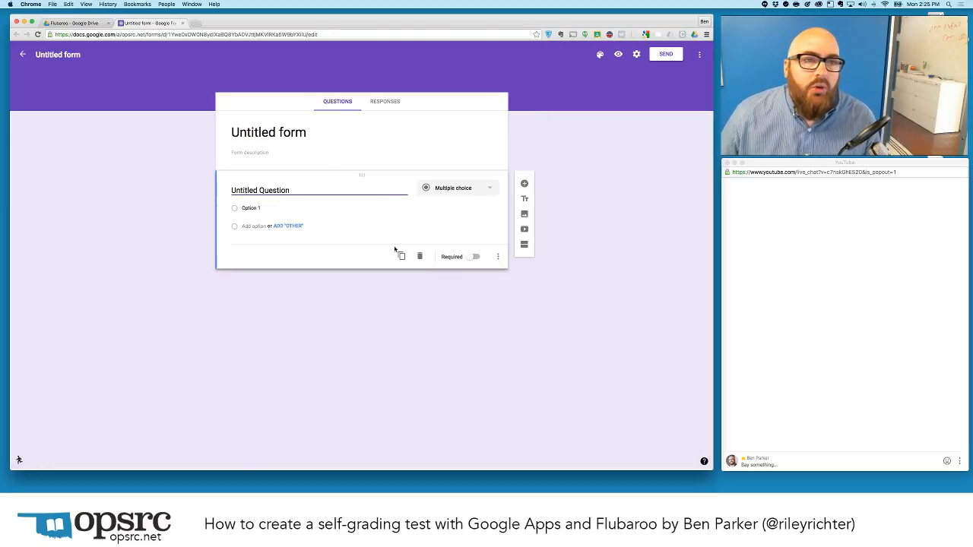
Change the form's title to "OPSRC Flubaroo Test!".
click(265, 132)
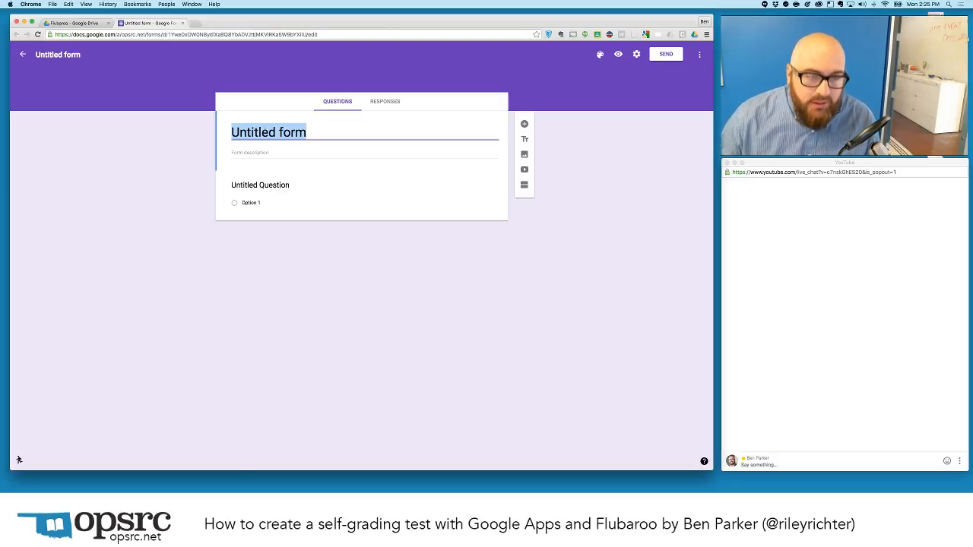
text(OPSRC )
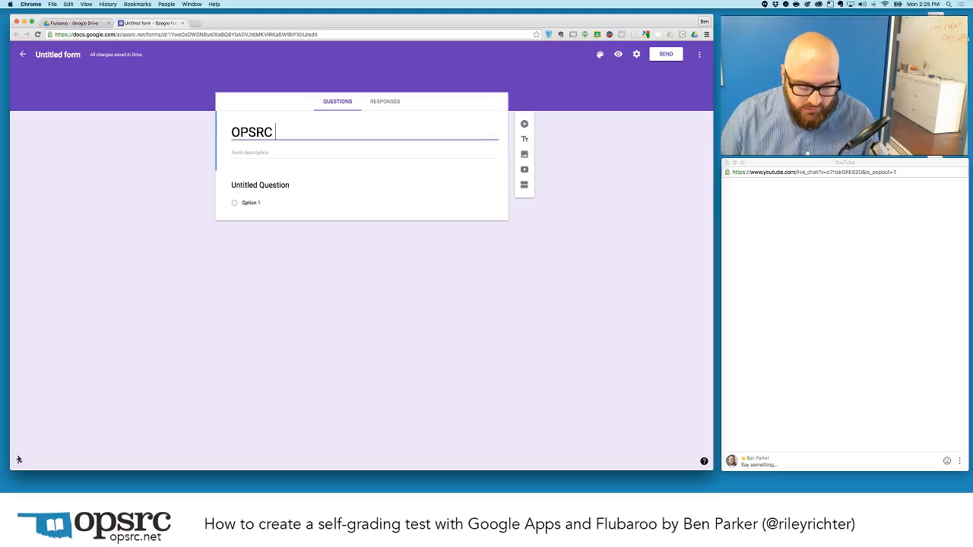
text(Flubaroo T)
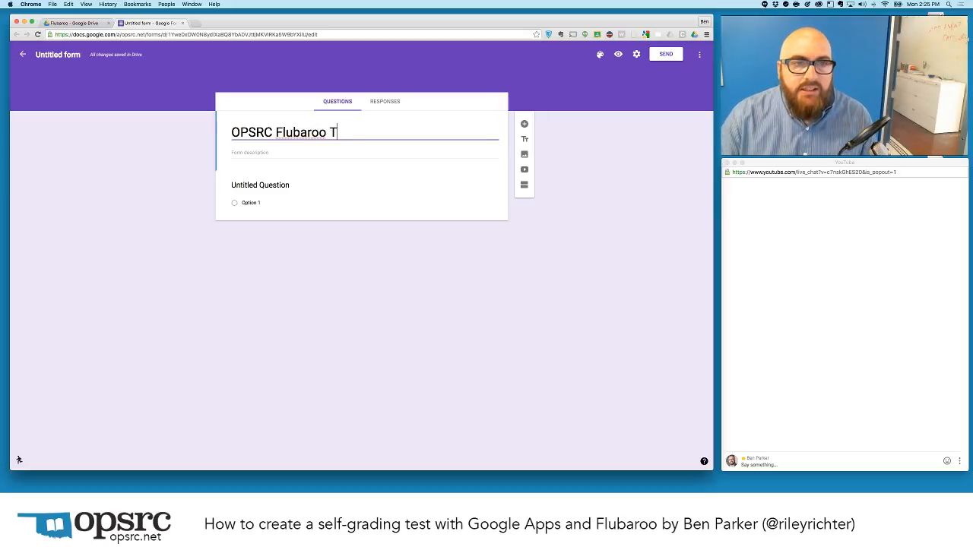
text(est!)
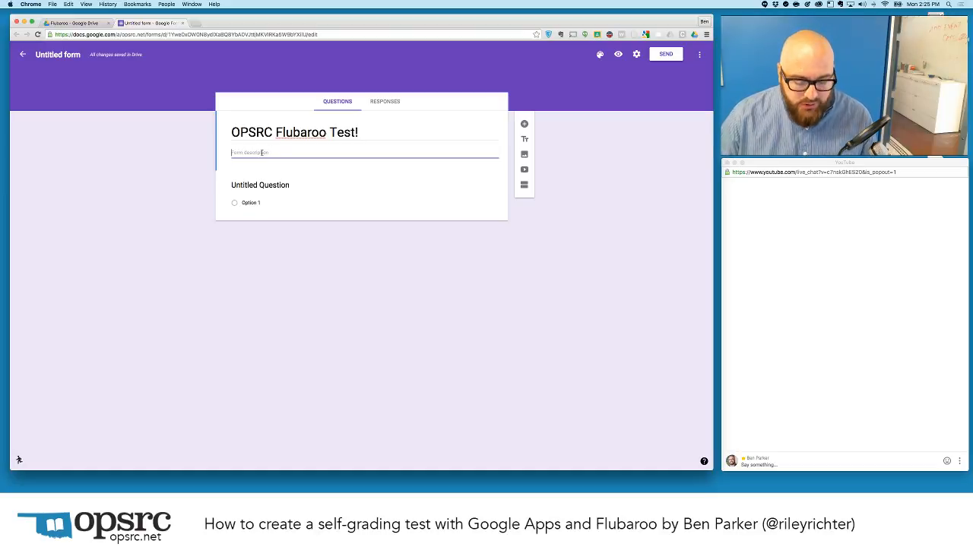
Add the form description "My awesome test!" and adopt the form title as the document name.
text(M)
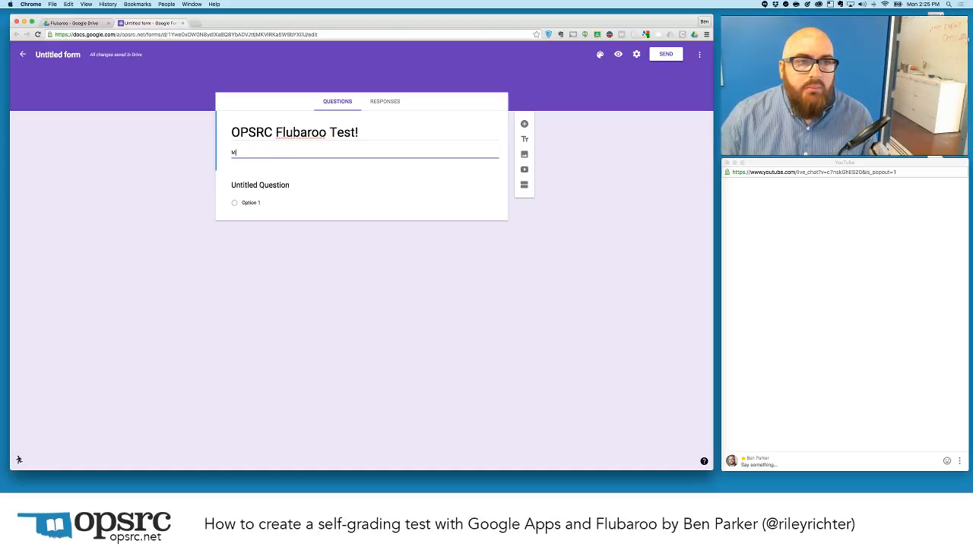
text(y awesome test!)
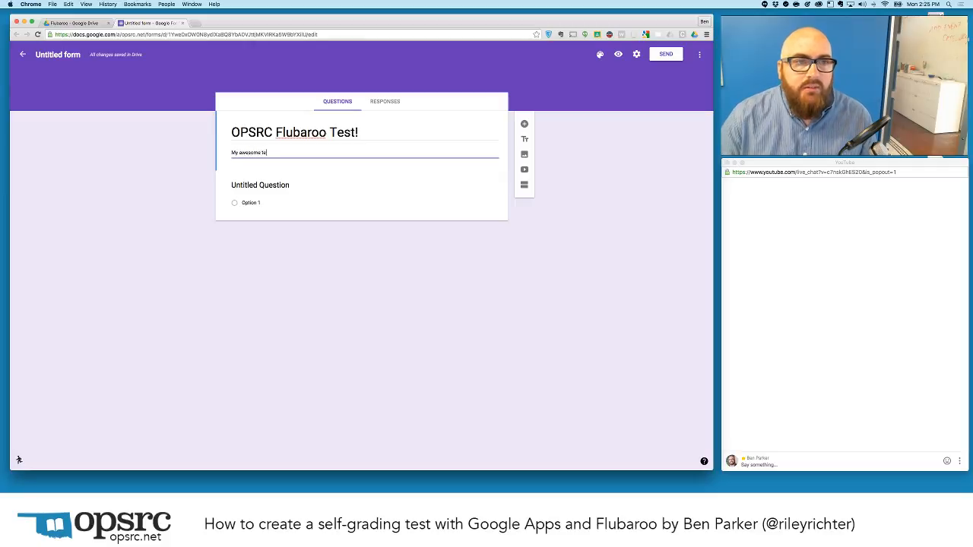
click(60, 54)
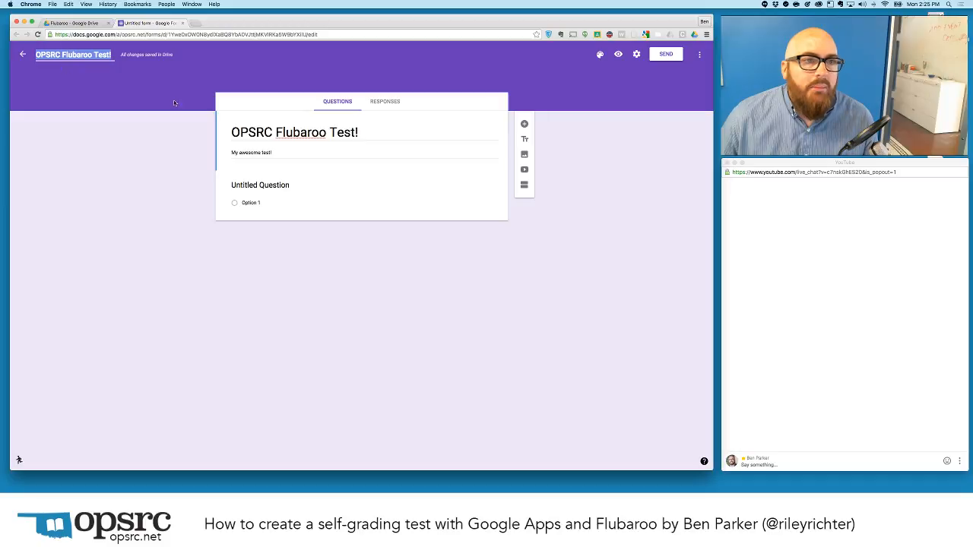
click(82, 82)
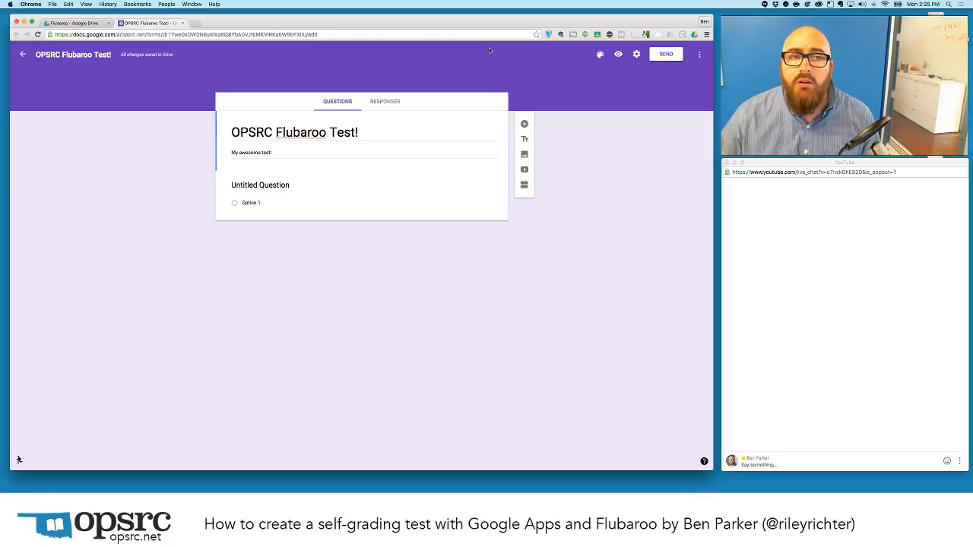
Try an indigo theme colour on the form, and the cobblestone photo from the Work and School themes.
click(600, 56)
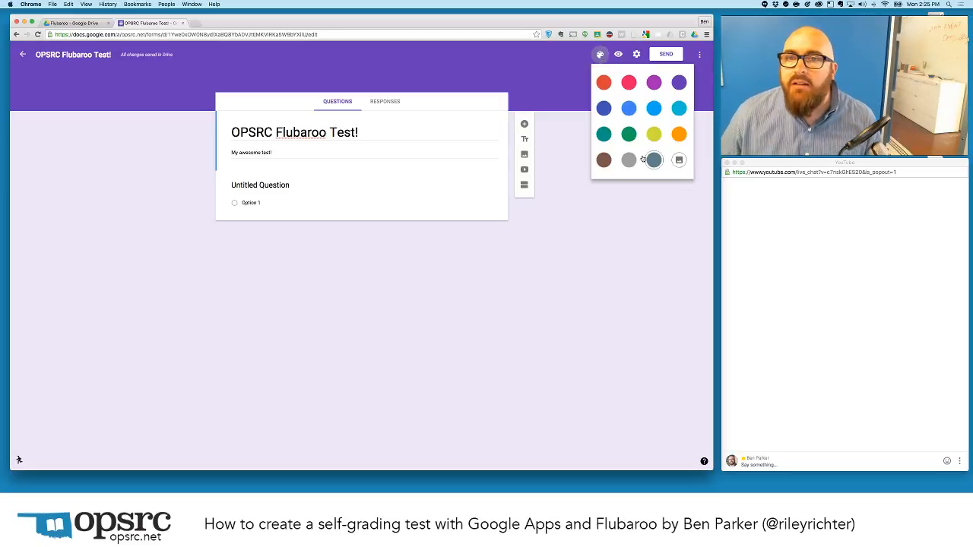
click(603, 109)
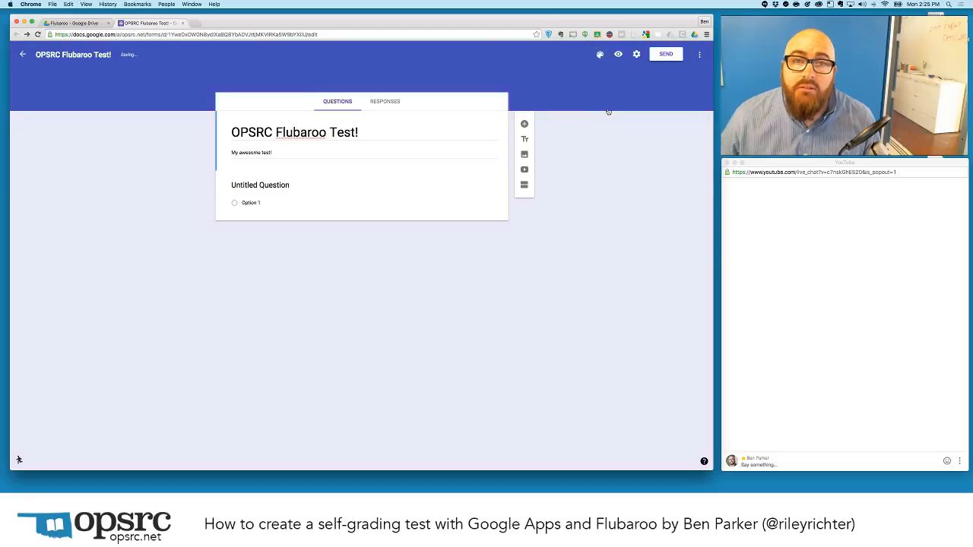
click(599, 56)
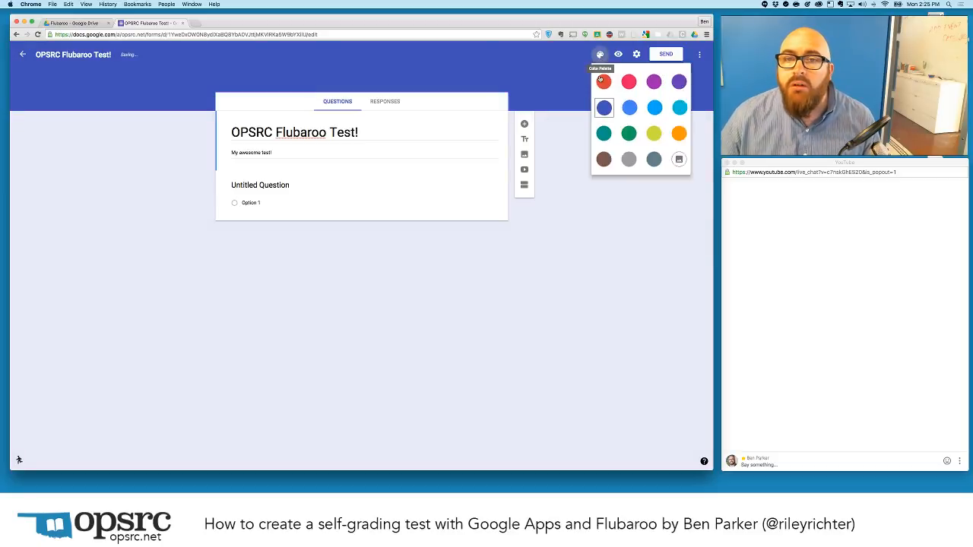
click(679, 161)
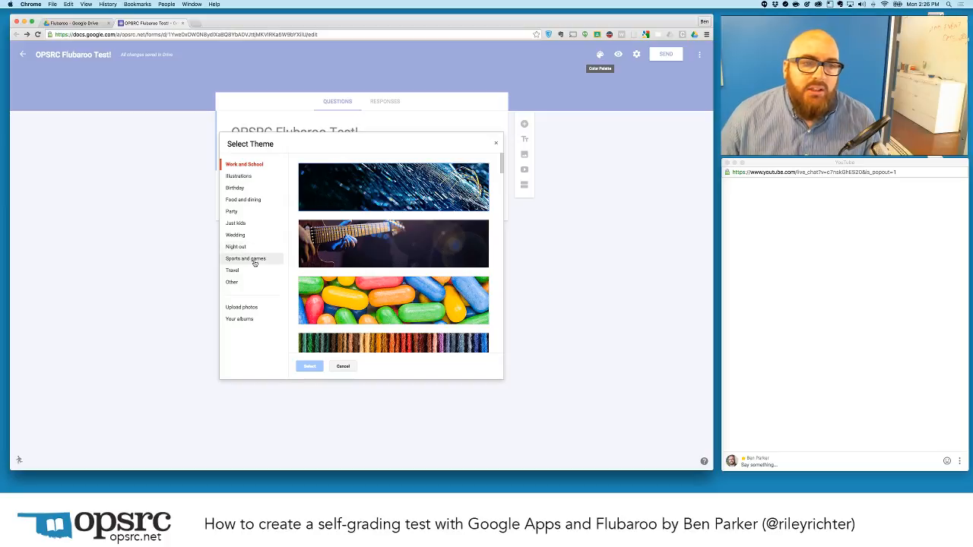
scroll(358, 276, down, 15)
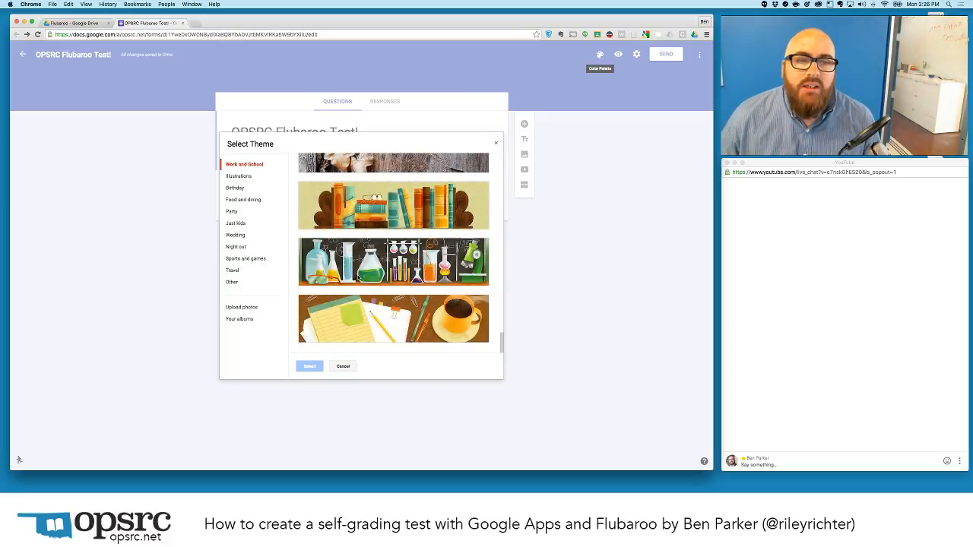
scroll(361, 277, up, 10)
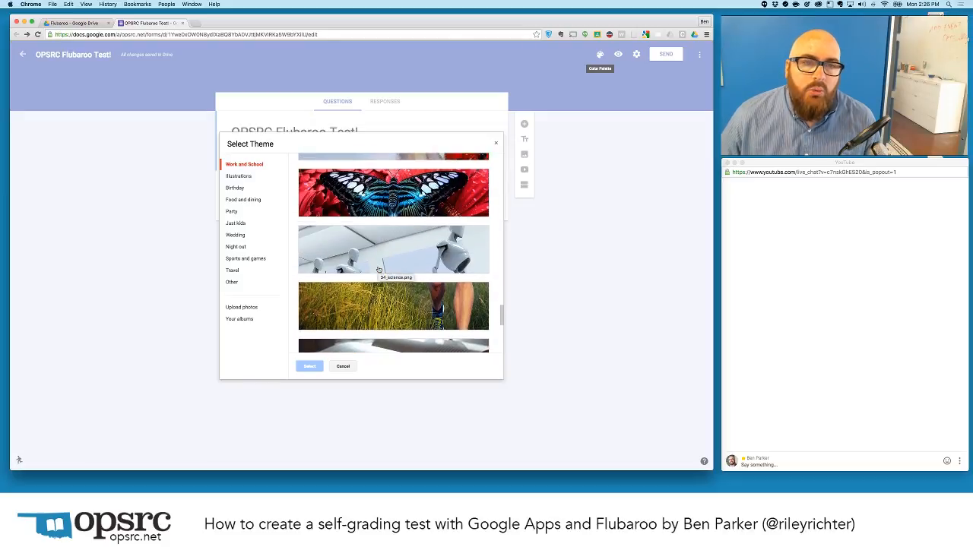
scroll(378, 269, up, 6)
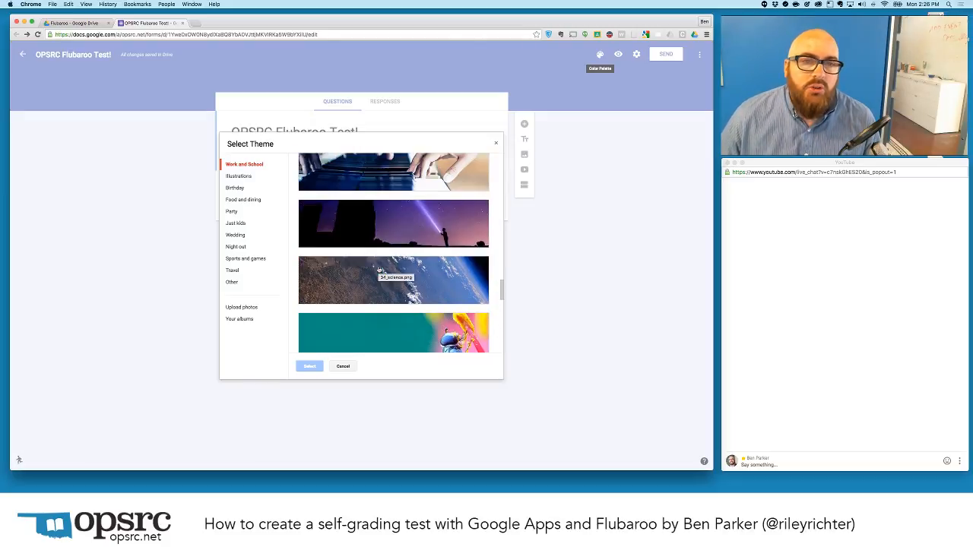
scroll(378, 270, up, 6)
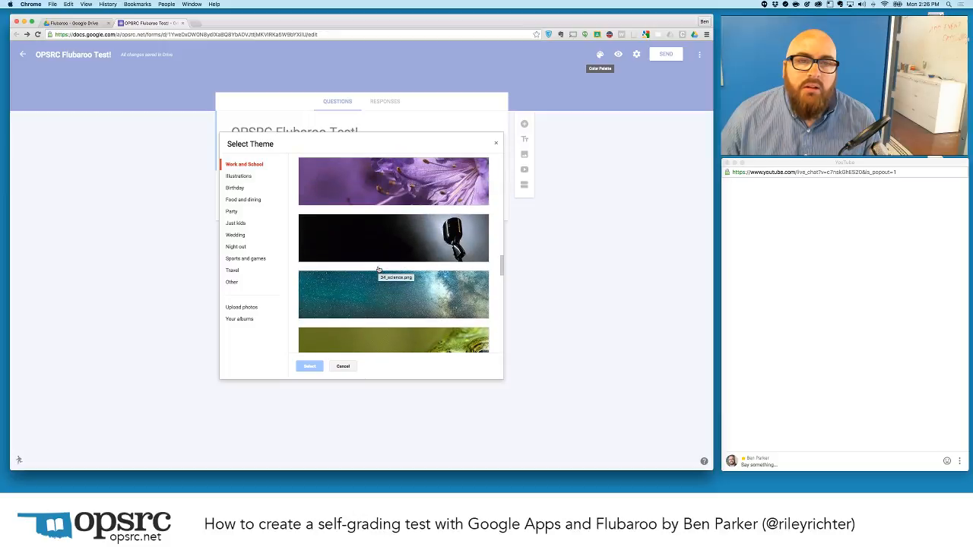
scroll(380, 251, up, 8)
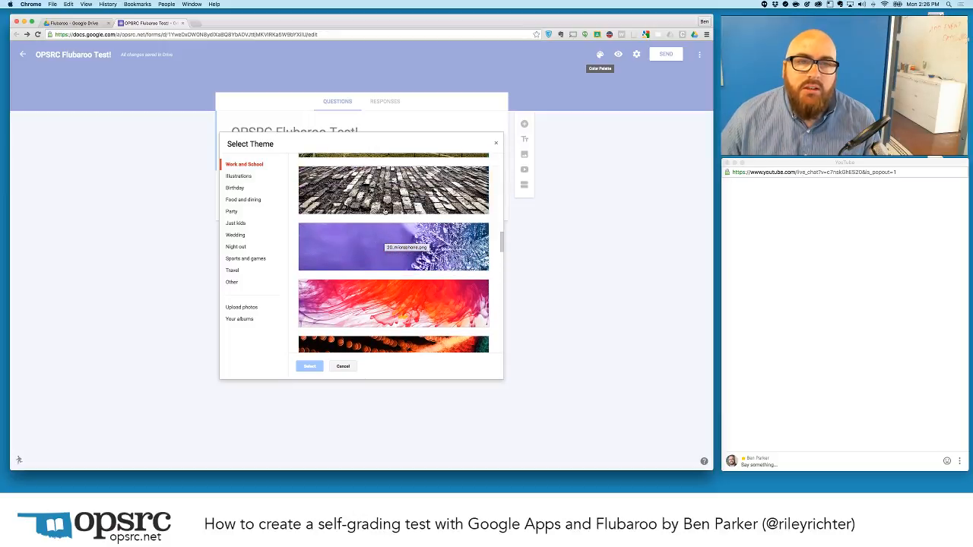
click(385, 212)
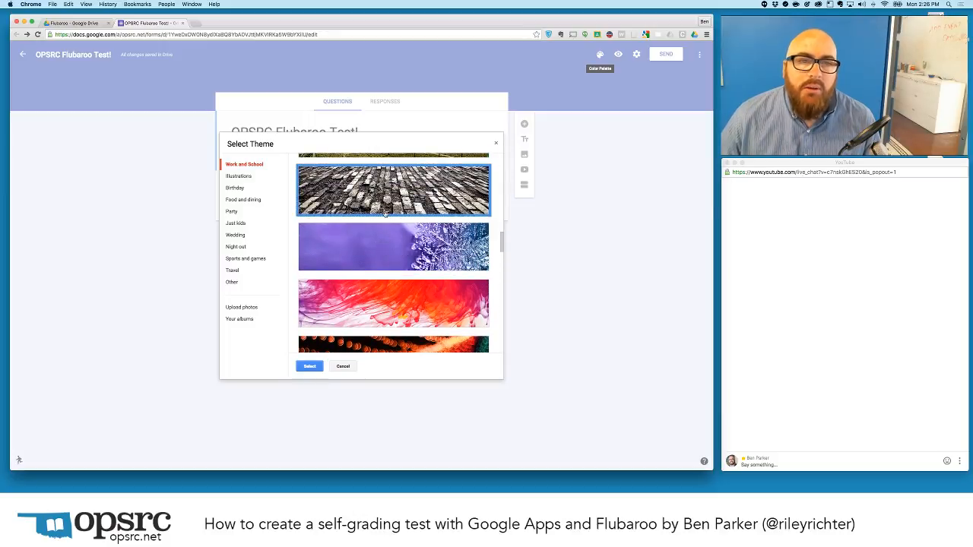
click(313, 365)
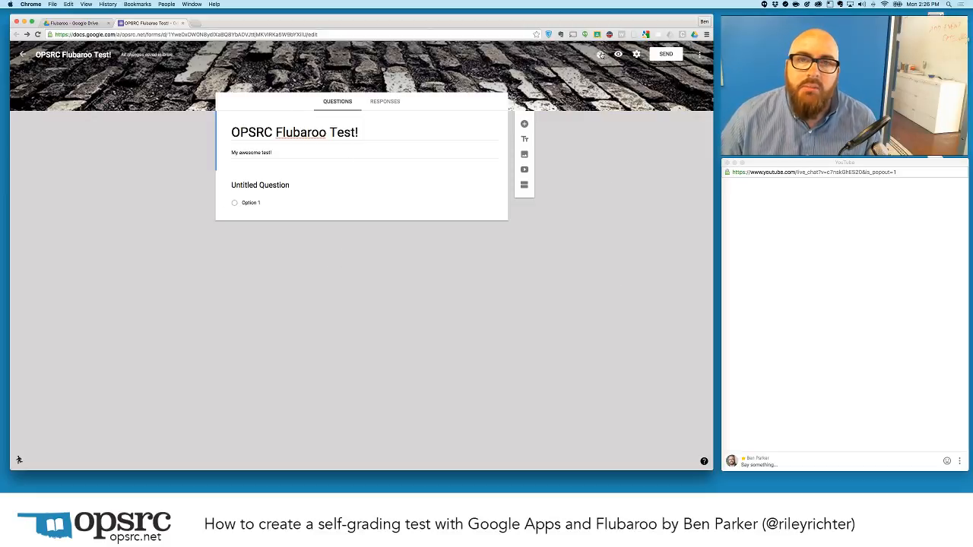
Replace the form's photo theme with a solid colour, trying light blue and settling on the medium blue next to indigo.
click(600, 55)
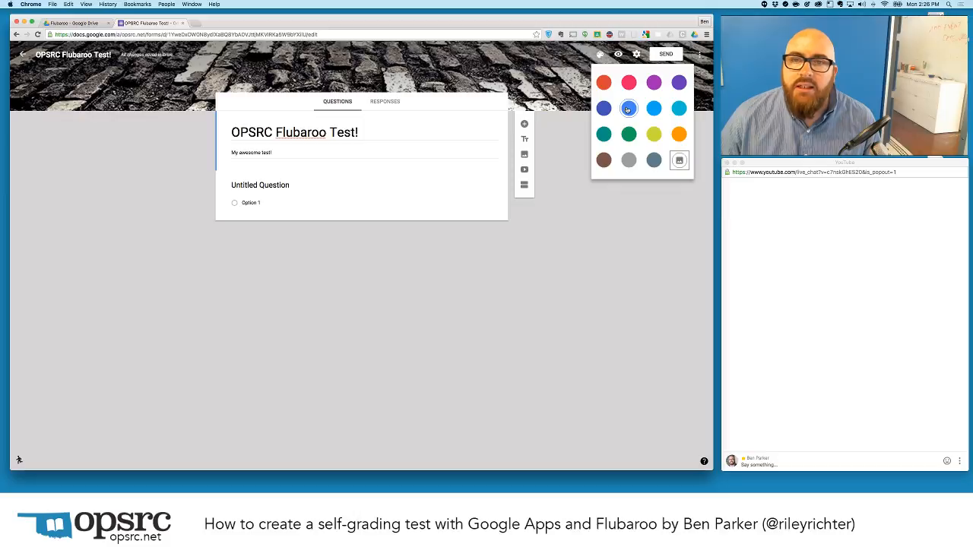
click(654, 108)
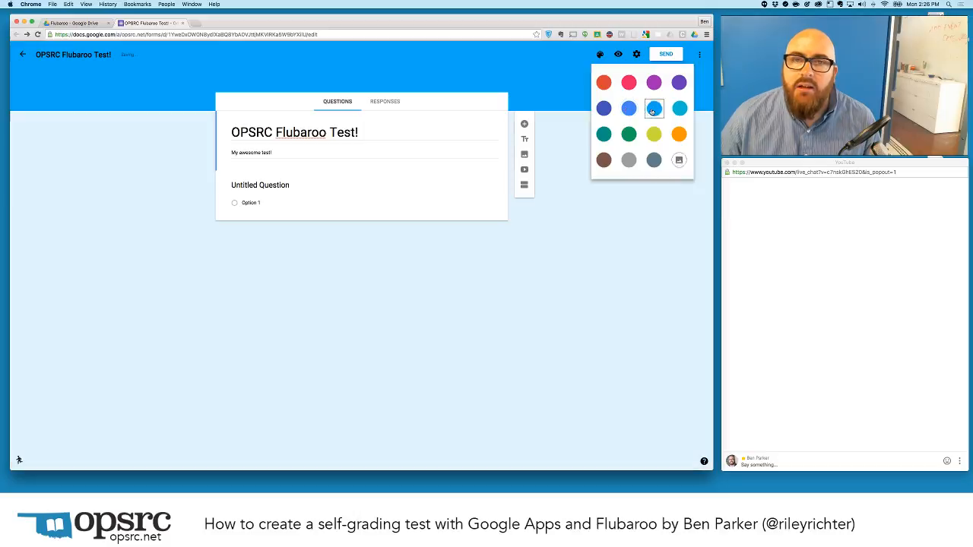
click(600, 53)
click(628, 107)
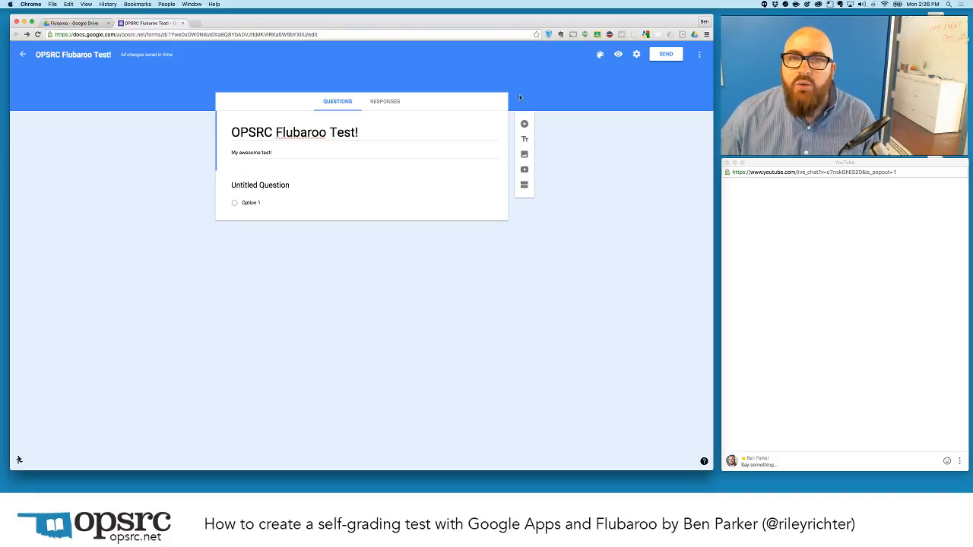
In the form's settings, allow anyone to respond instead of only members of the organization.
click(637, 56)
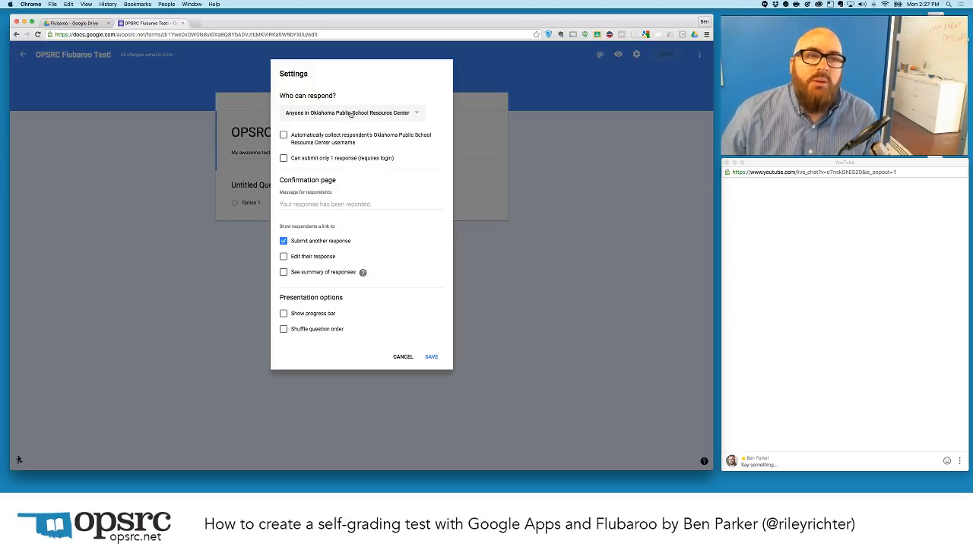
click(308, 119)
click(318, 101)
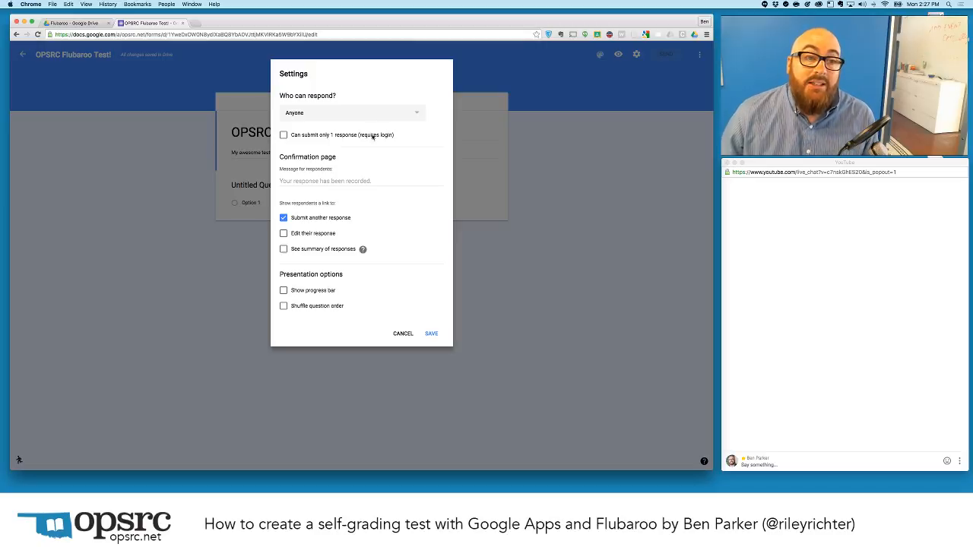
Set the confirmation message for respondents to "Please turn to page 43 in your book and read the next chapter!".
click(340, 181)
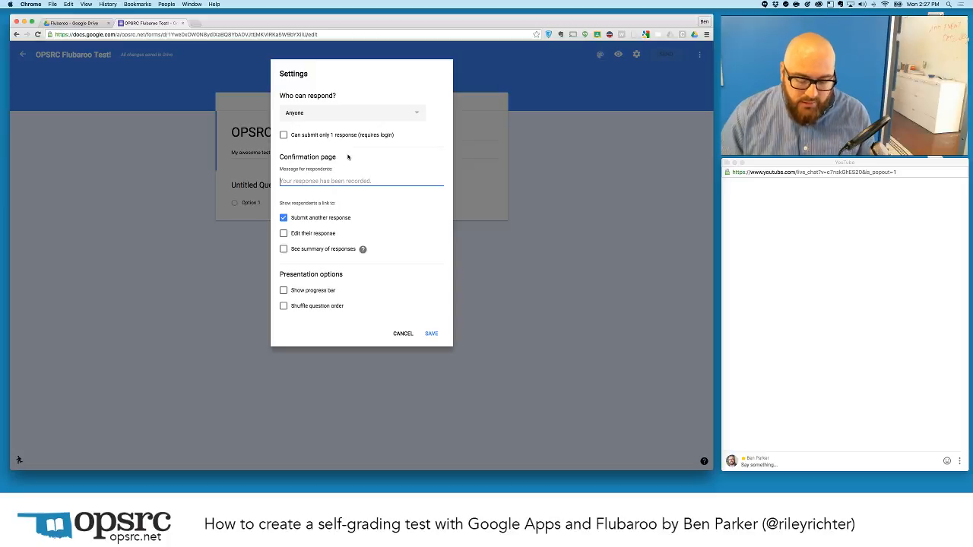
text(Please tu)
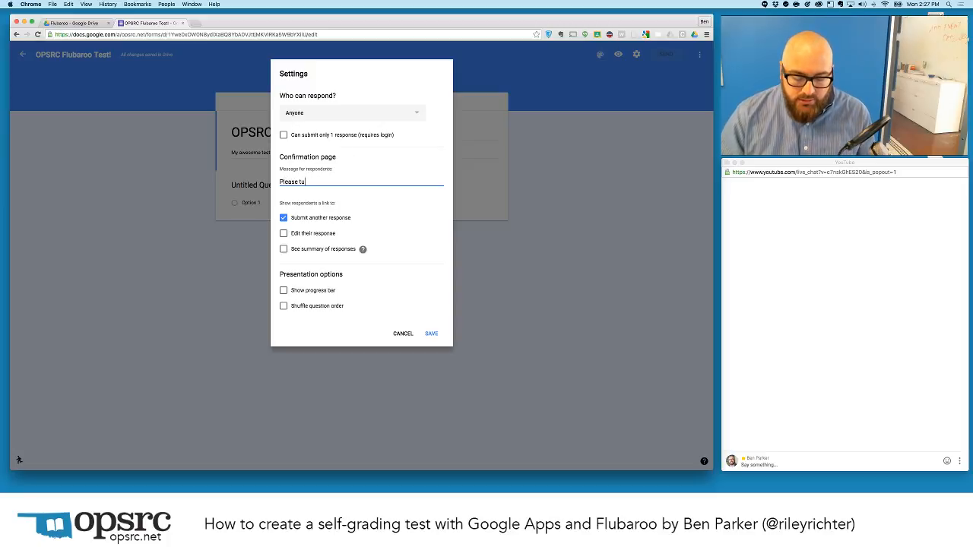
text(rn to page 4)
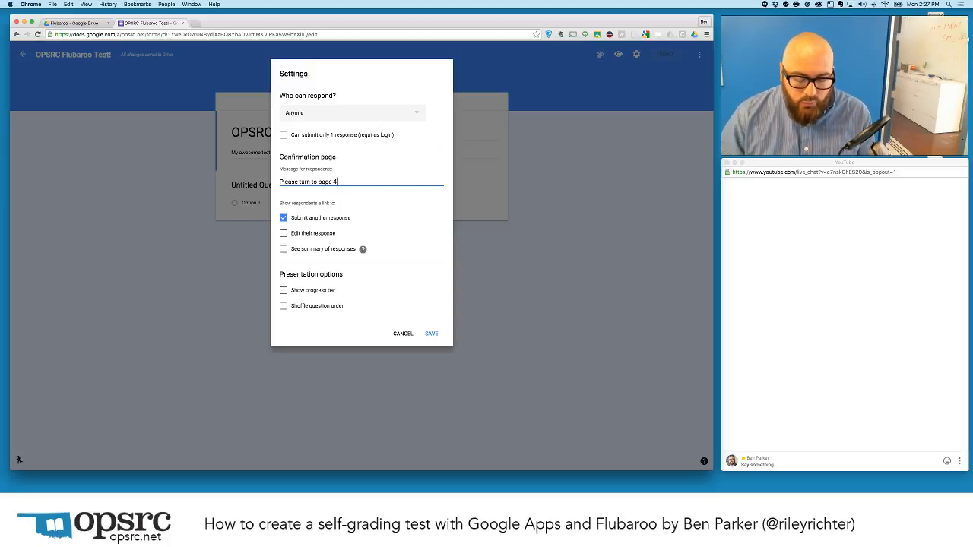
text(3 in your book a)
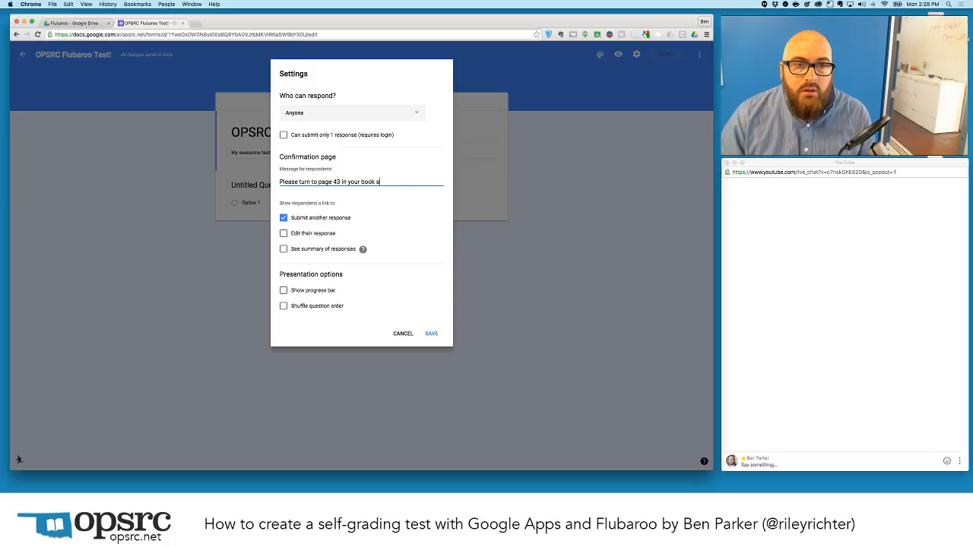
text(nd read the n)
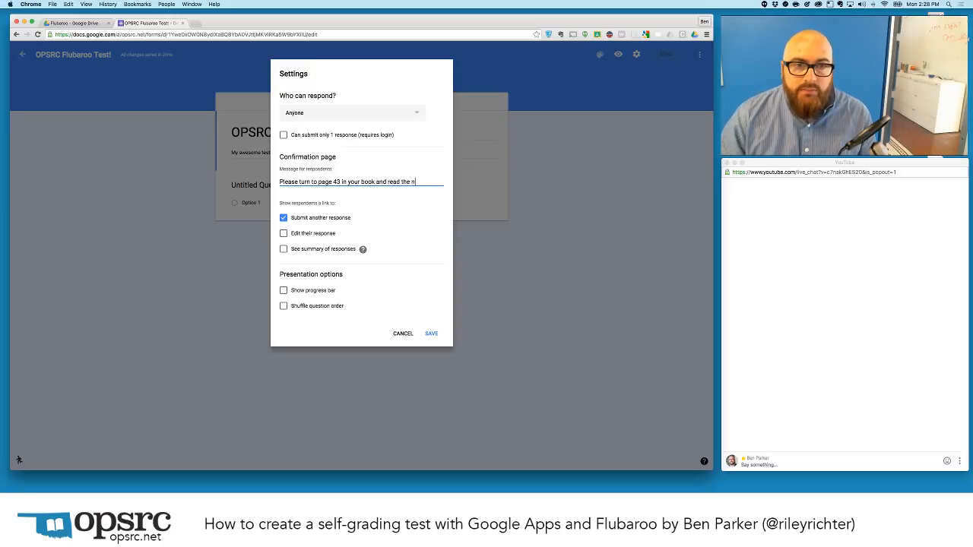
text(e)
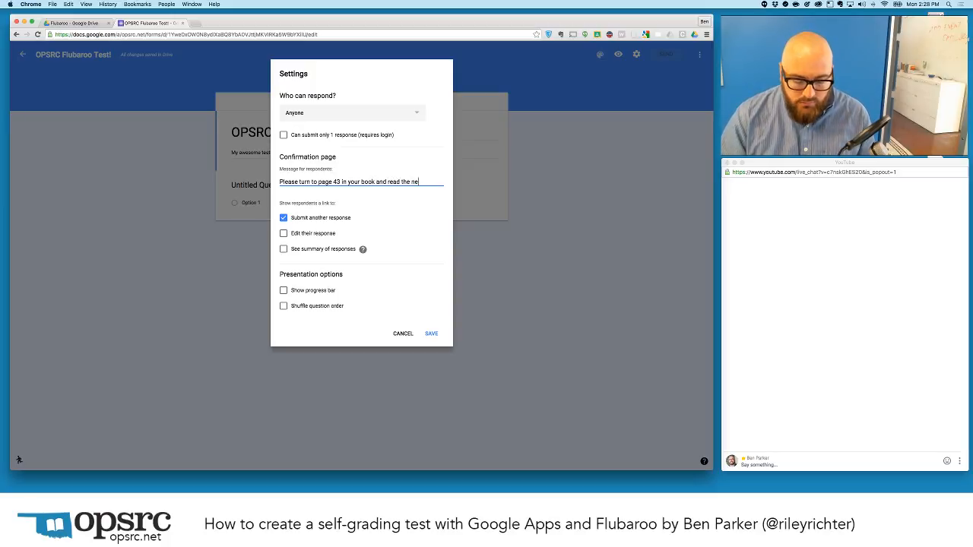
text(xt chapter!)
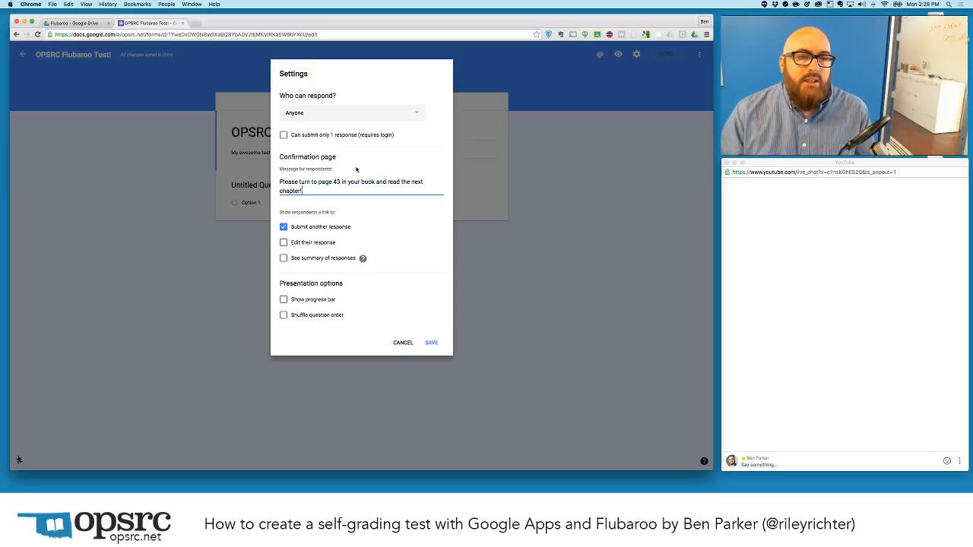
Turn off the link for submitting another response, leave question order unshuffled, and save the form settings.
click(284, 228)
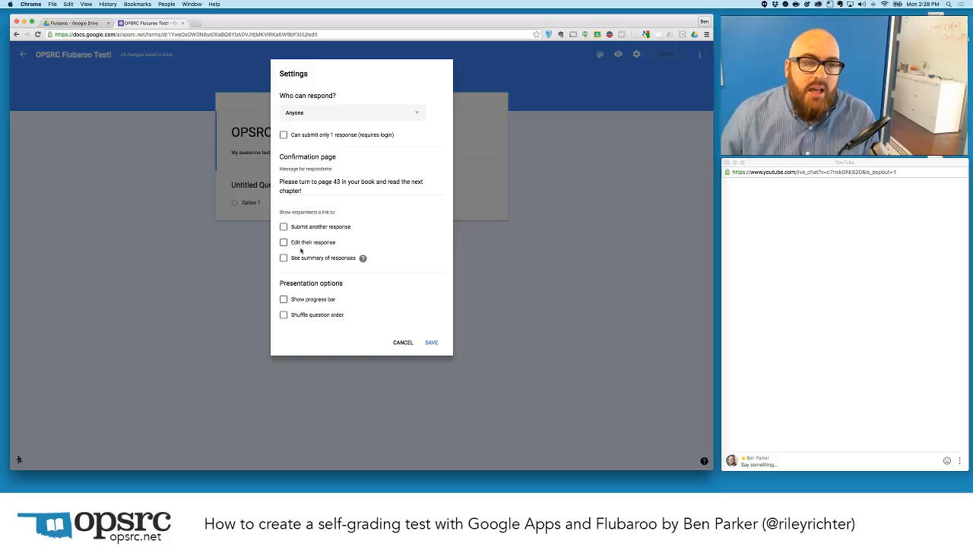
click(284, 316)
click(284, 316)
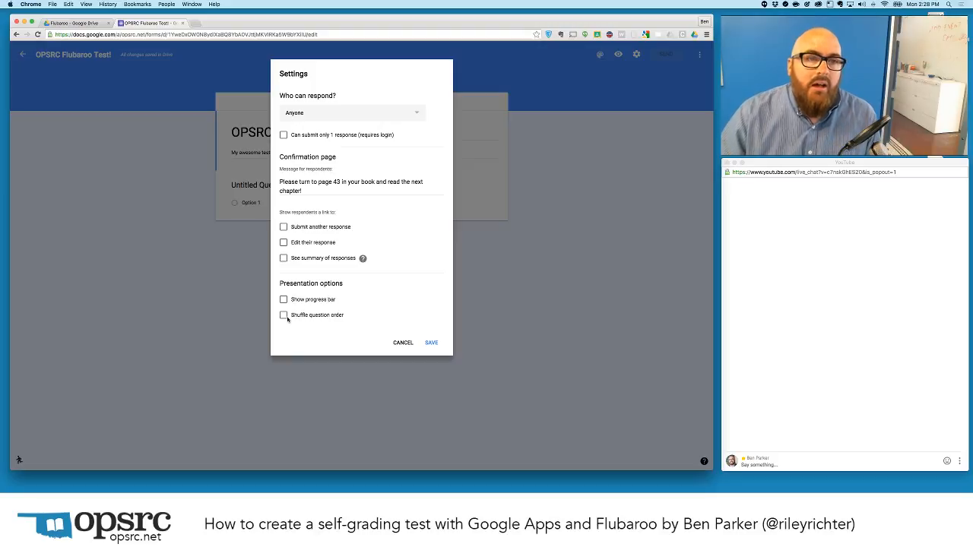
click(433, 342)
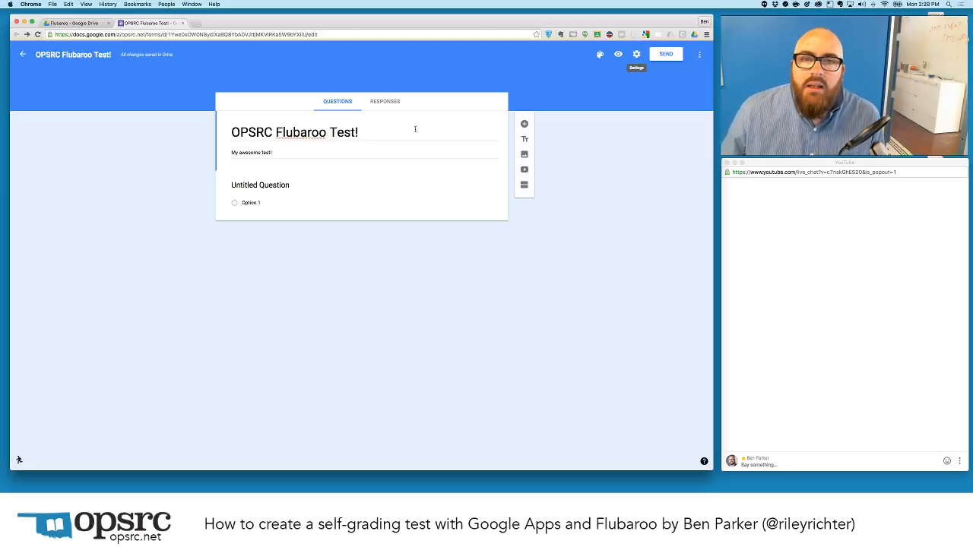
Title the untitled multiple-choice question "What's the best place to eat in Oklahoma City?".
click(290, 187)
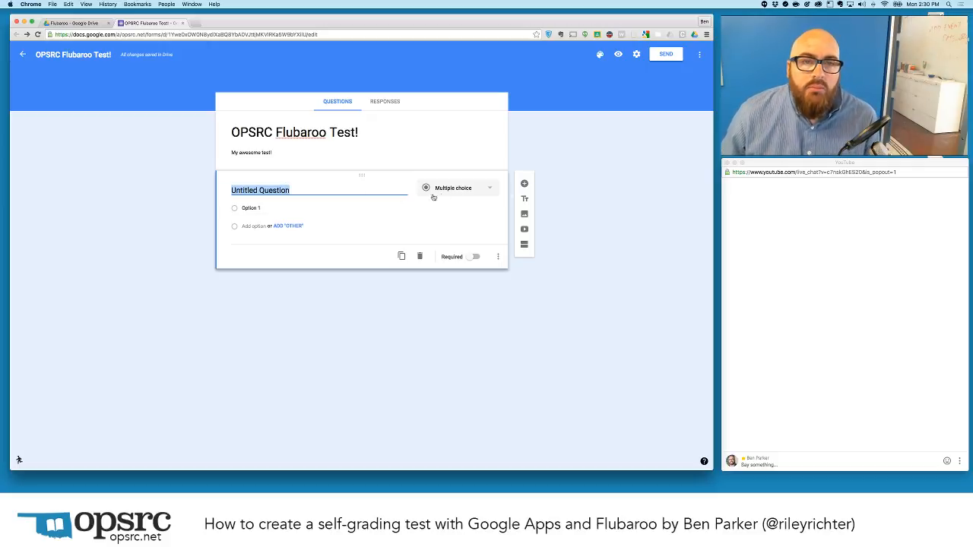
click(454, 190)
click(298, 190)
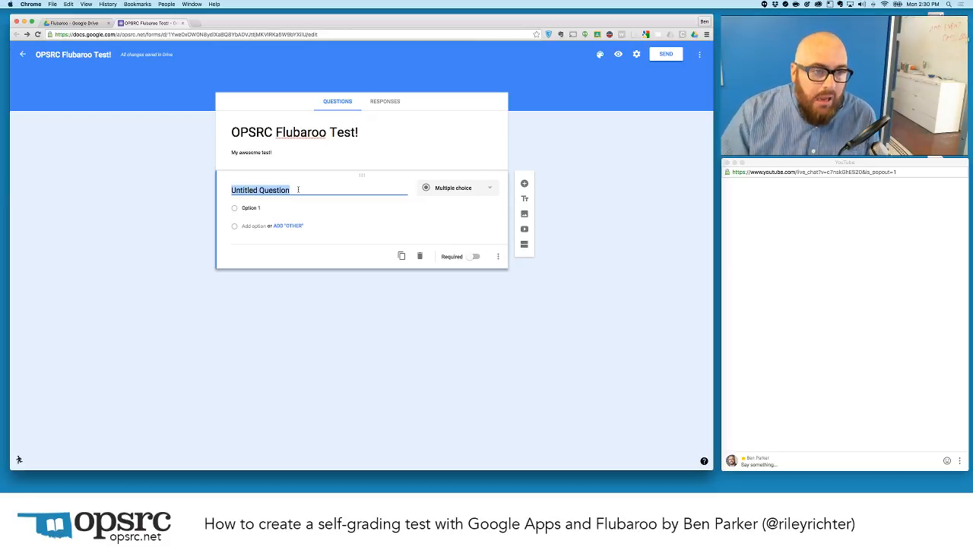
text(What's t)
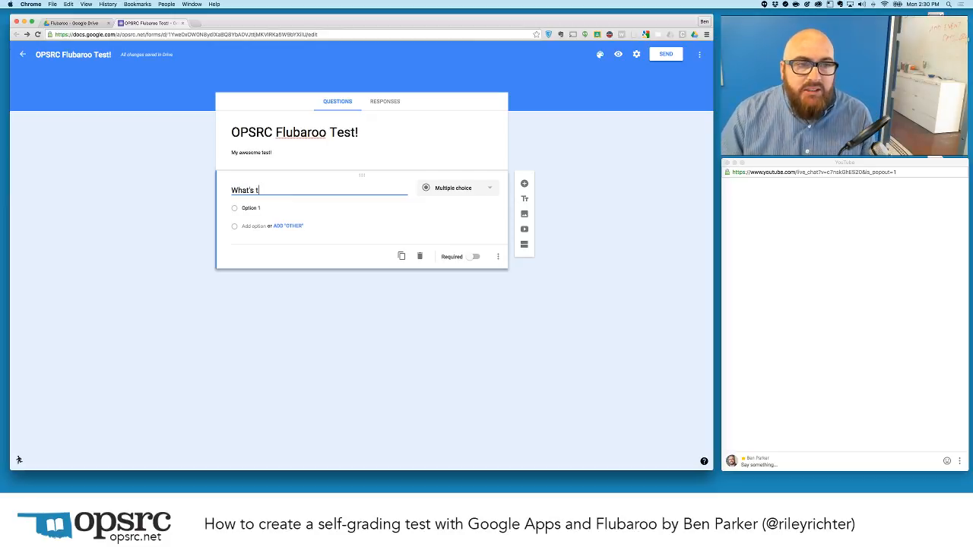
text(he best place)
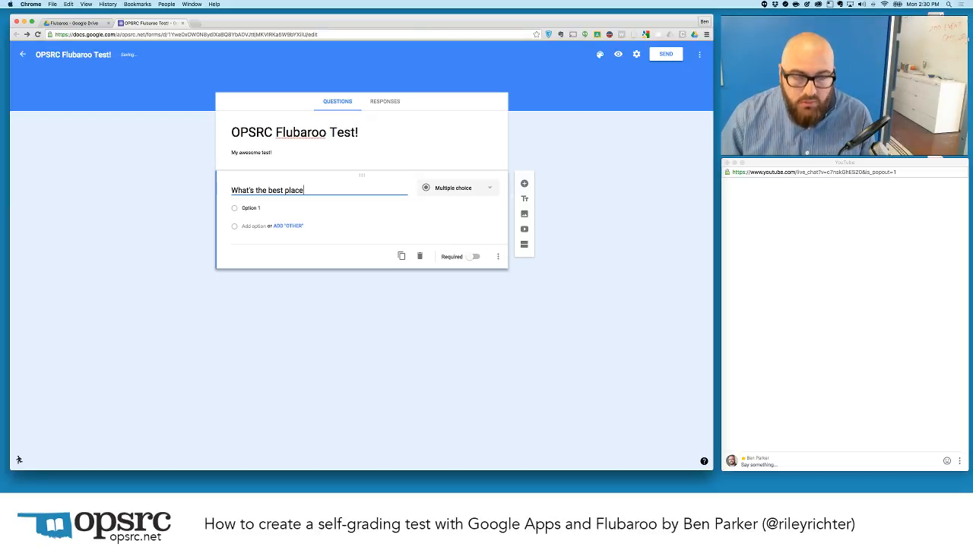
text( to eat ion)
key(BackSpace)
key(BackSpace)
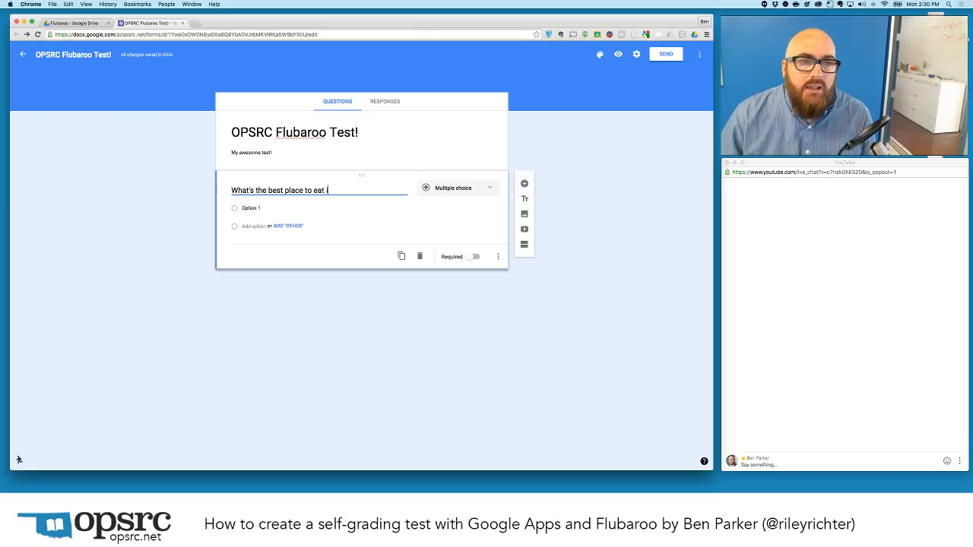
text(n Oklahoma )
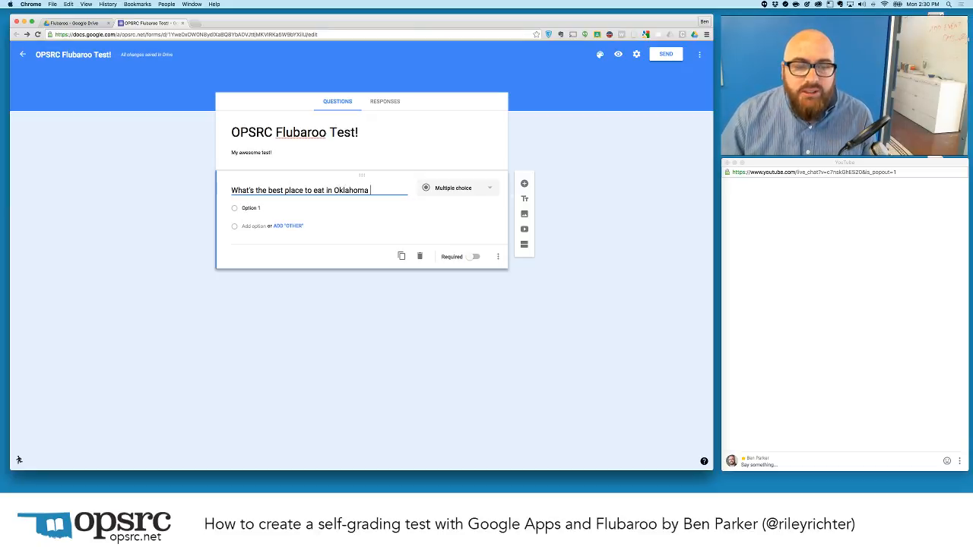
text(City?)
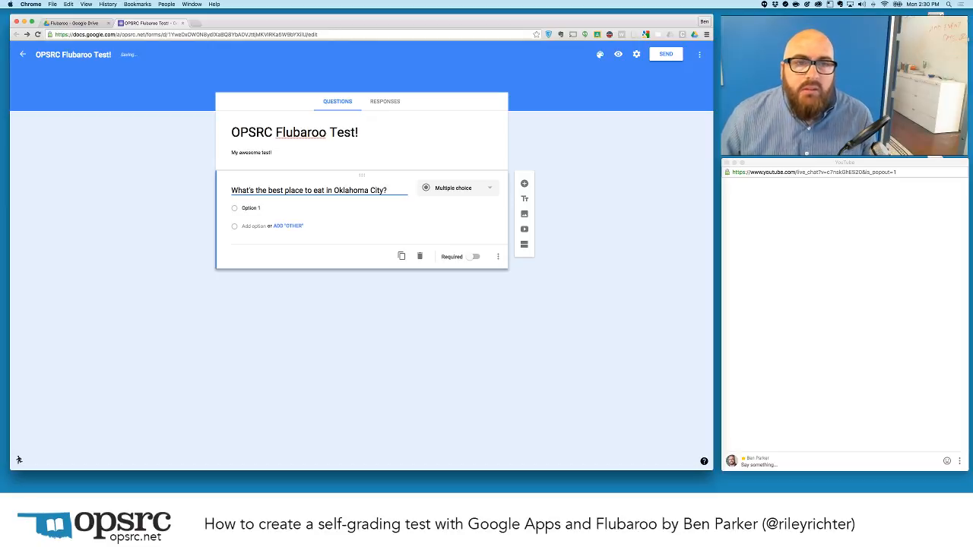
Enter "Waffle Champion" and "Ted's" as the first two answer options of the restaurant question.
click(250, 207)
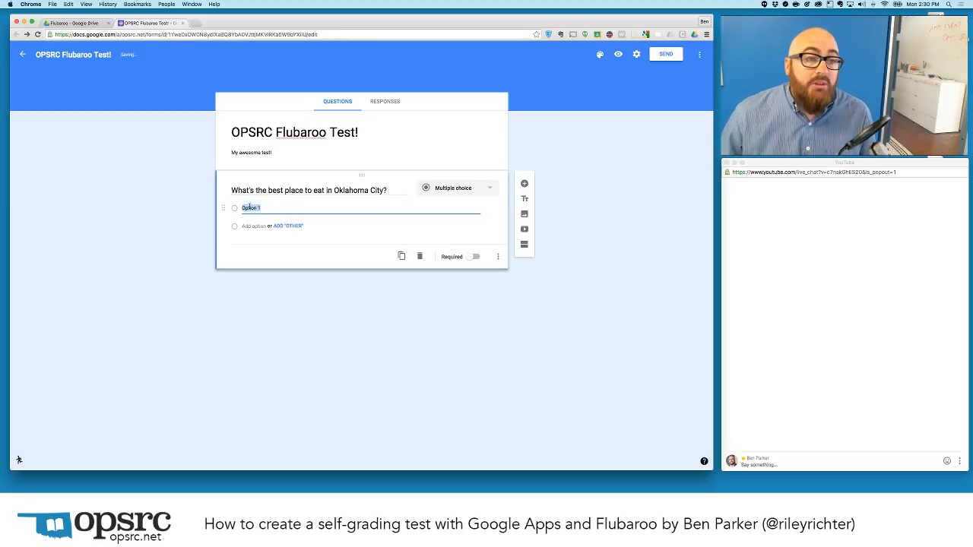
text(W)
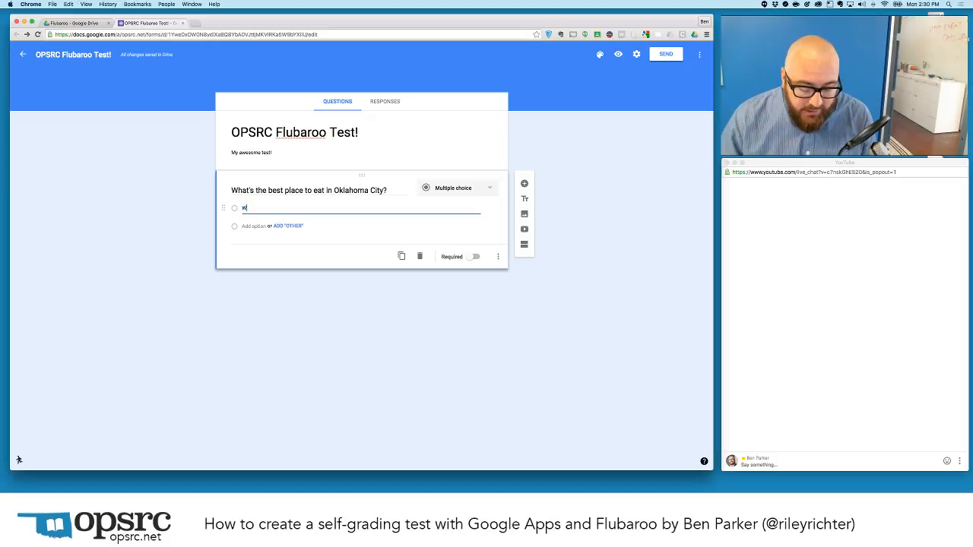
text(affle Champion)
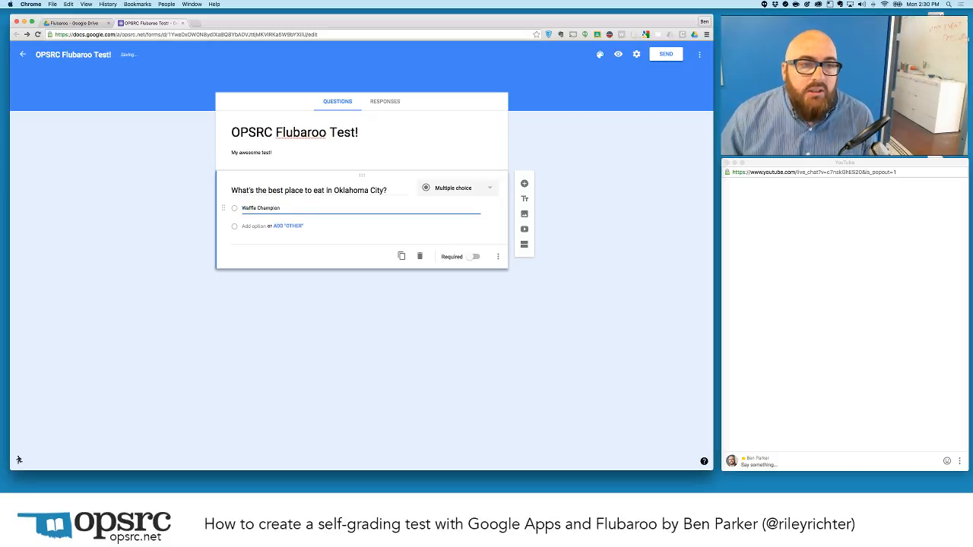
key(Return)
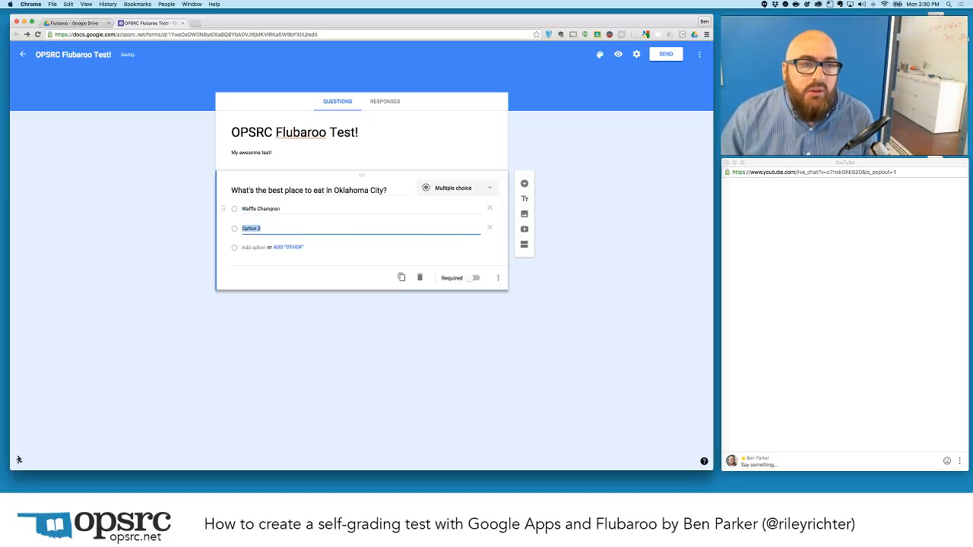
text(Te)
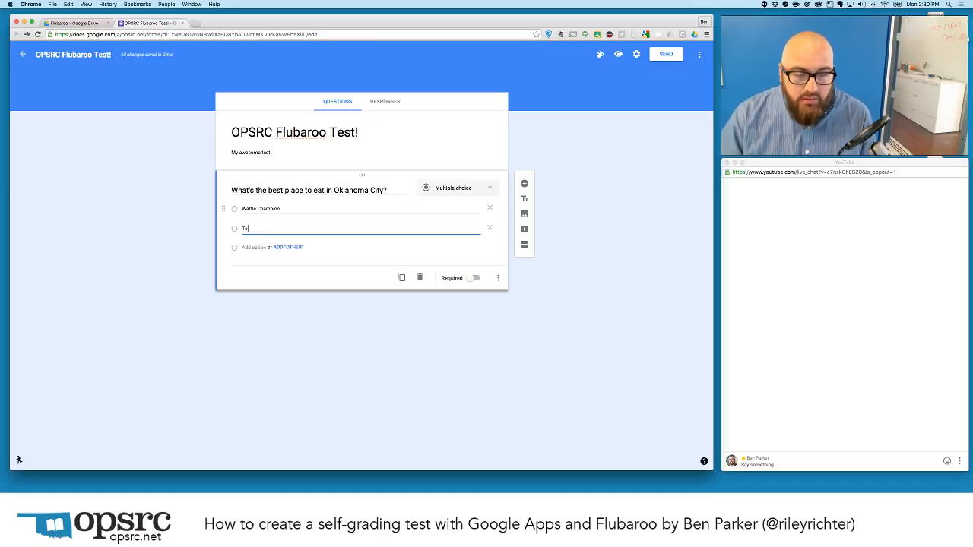
text(d's)
key(Return)
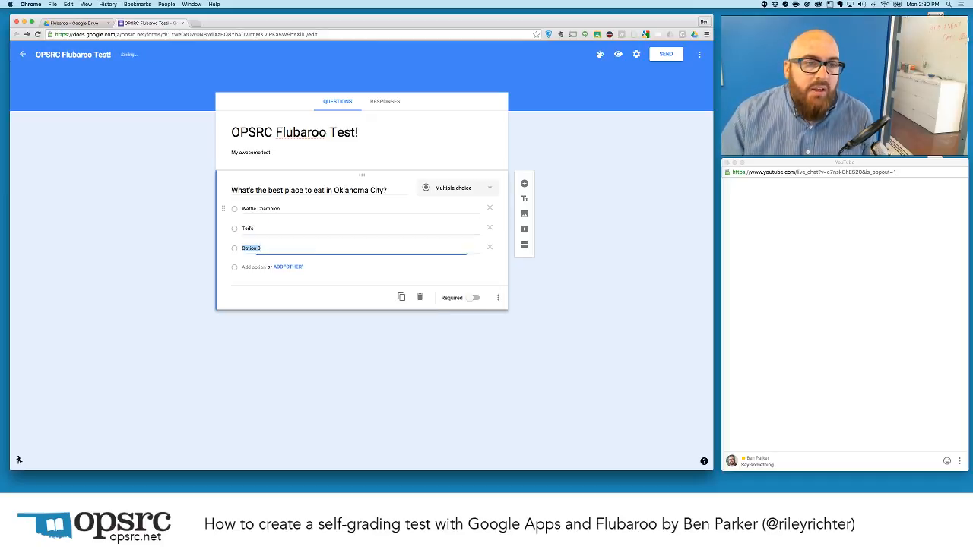
Add "Mickey Mantle's" and "Hideaway Pizza" as the third and fourth answer options.
text(Mickey Mantle's)
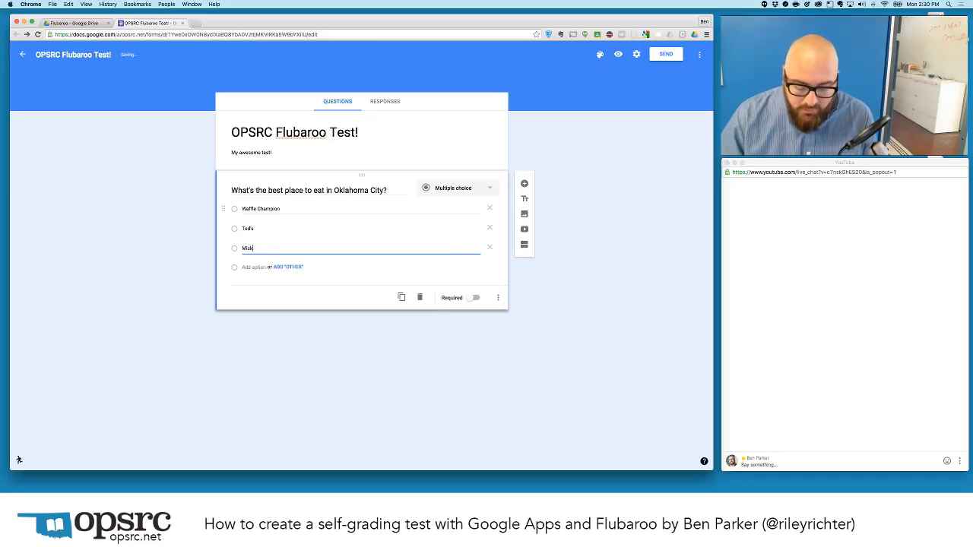
key(BackSpace)
key(BackSpace)
key(BackSpace)
key(BackSpace)
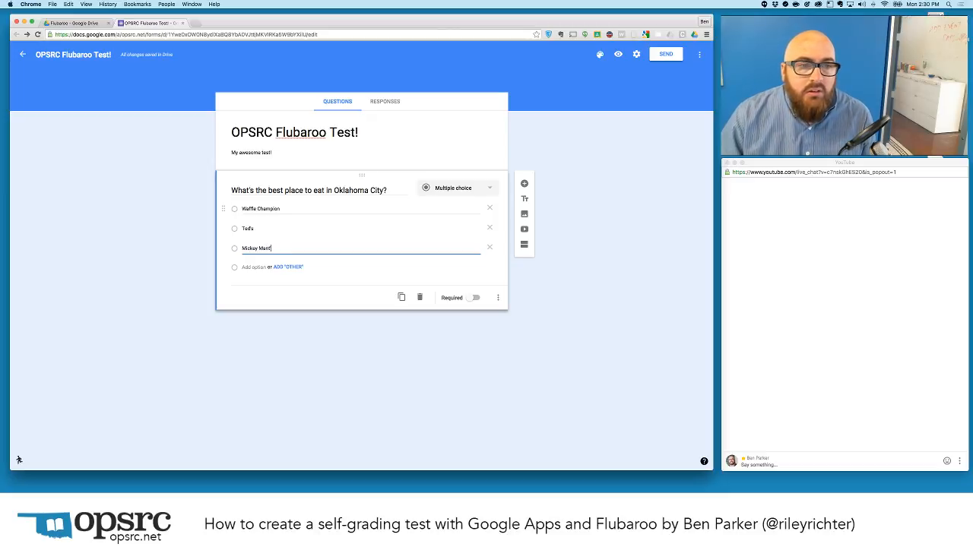
text(le's)
key(Return)
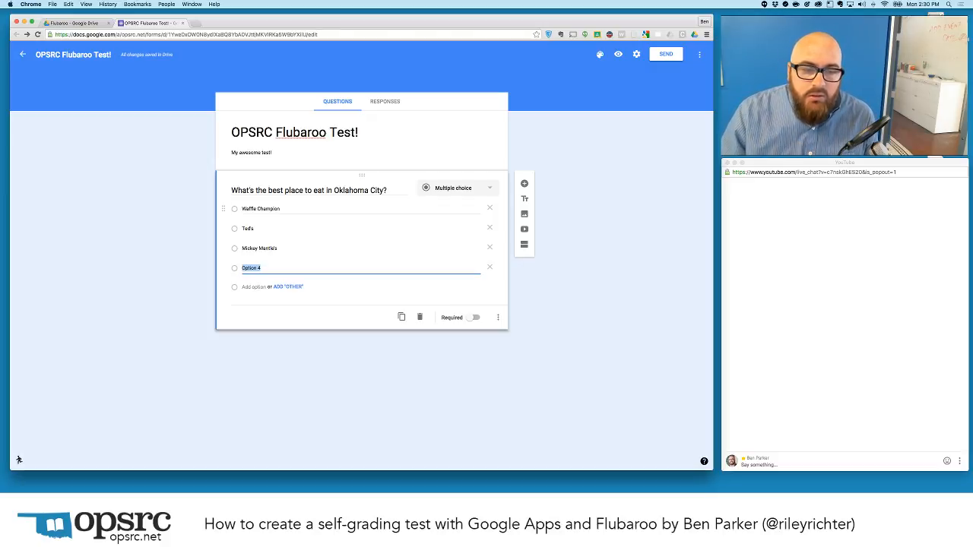
text(Hideaw)
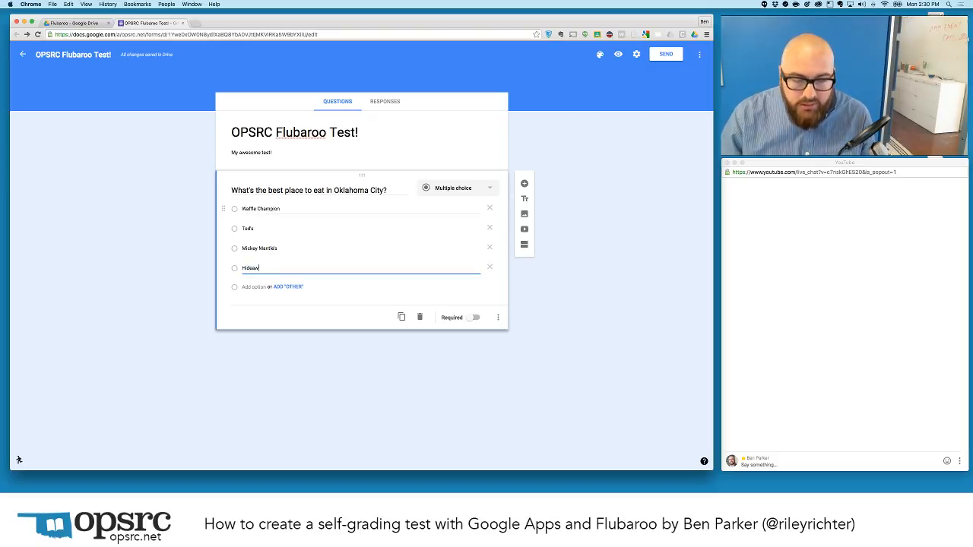
text(ay Pizza)
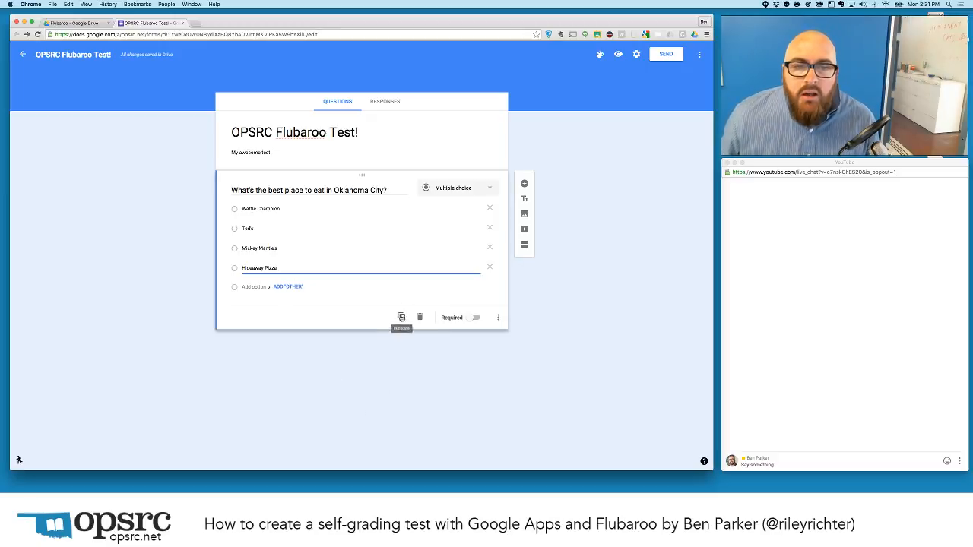
Make the restaurant question required and shuffle its option order.
click(472, 318)
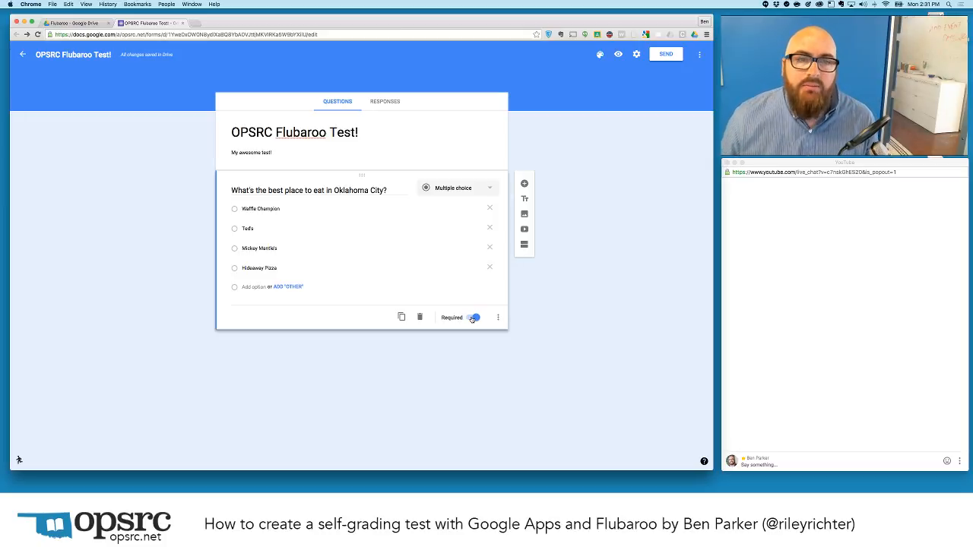
click(272, 248)
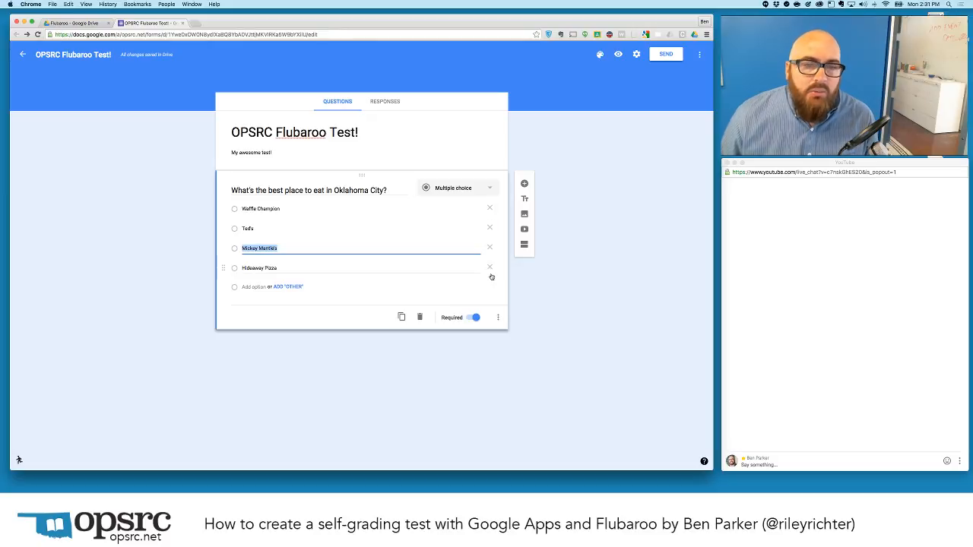
click(499, 319)
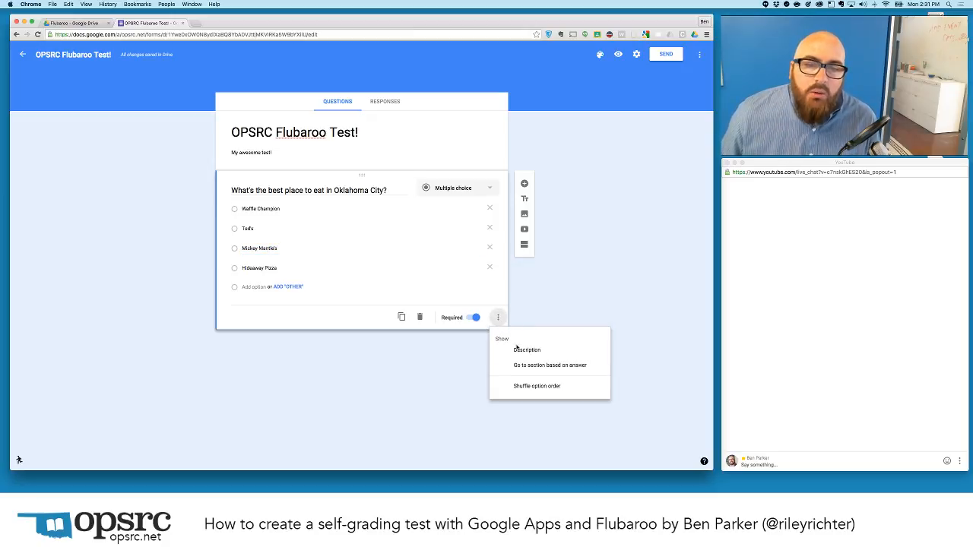
click(523, 389)
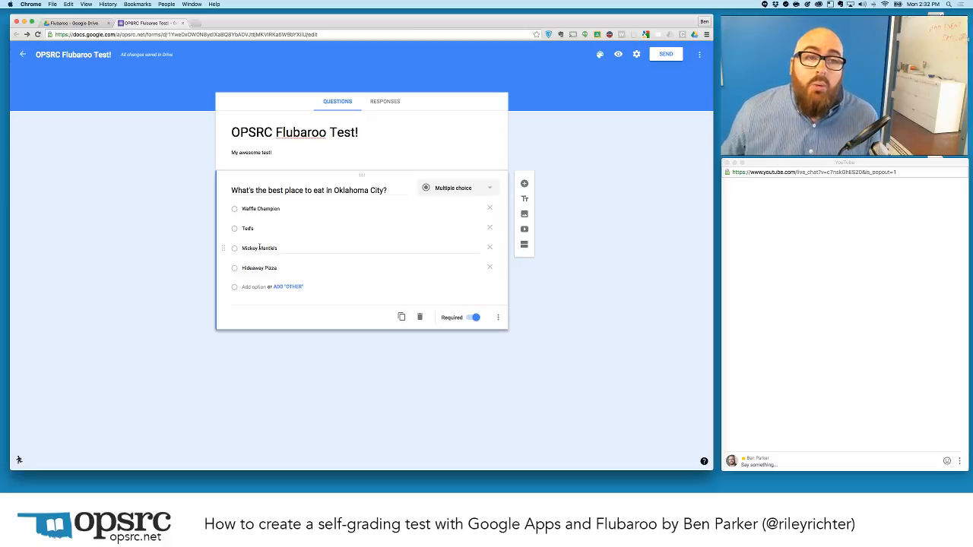
Add a blank multiple-choice question below the restaurant question and look through the available question types.
click(524, 186)
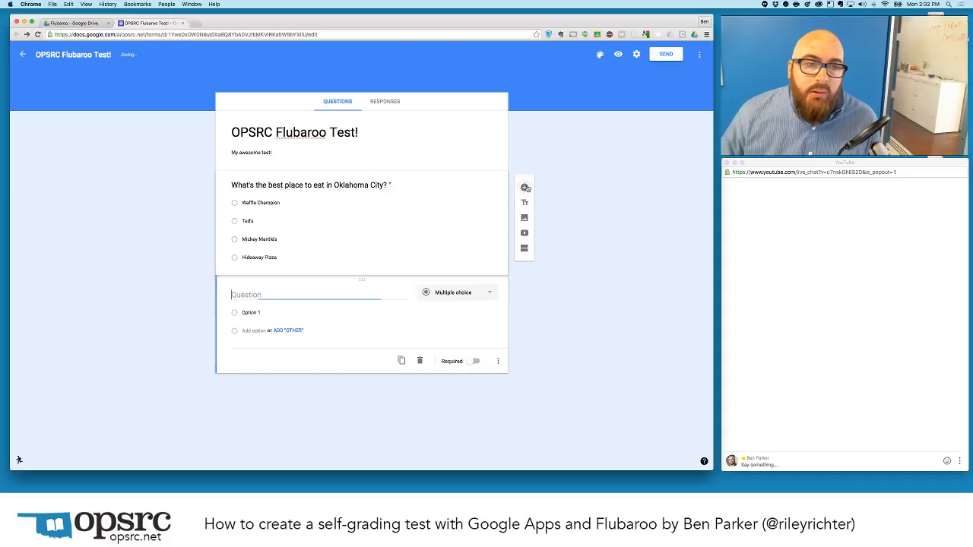
click(473, 294)
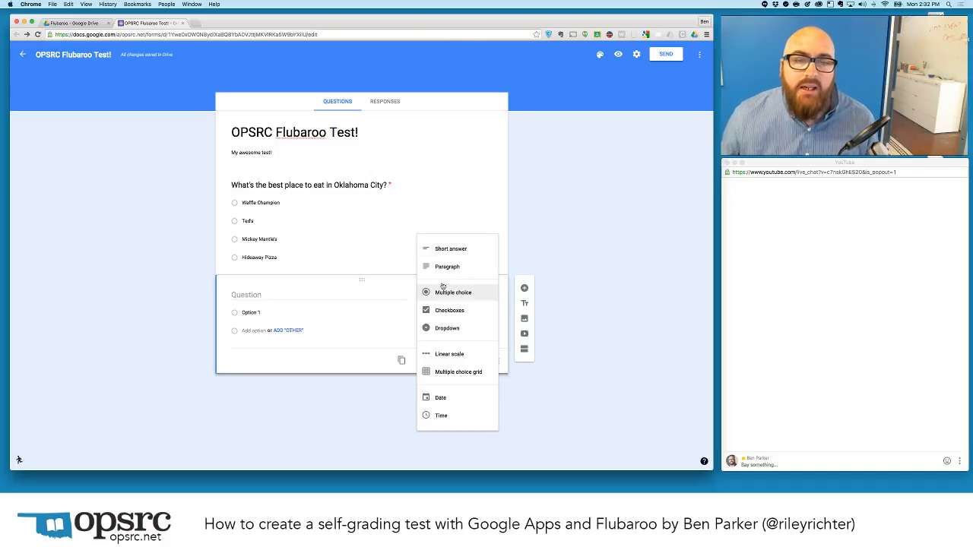
click(404, 289)
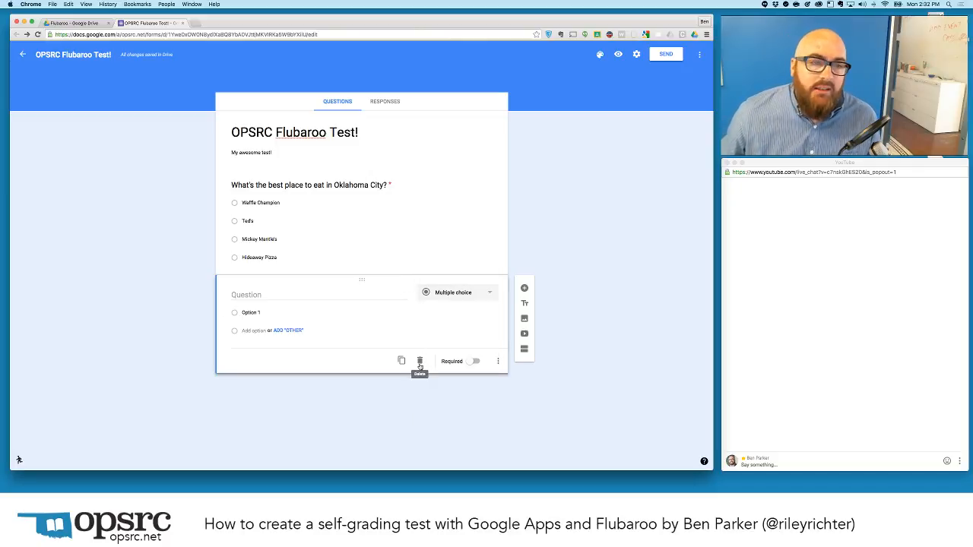
Delete the blank question and duplicate the restaurant question.
click(420, 367)
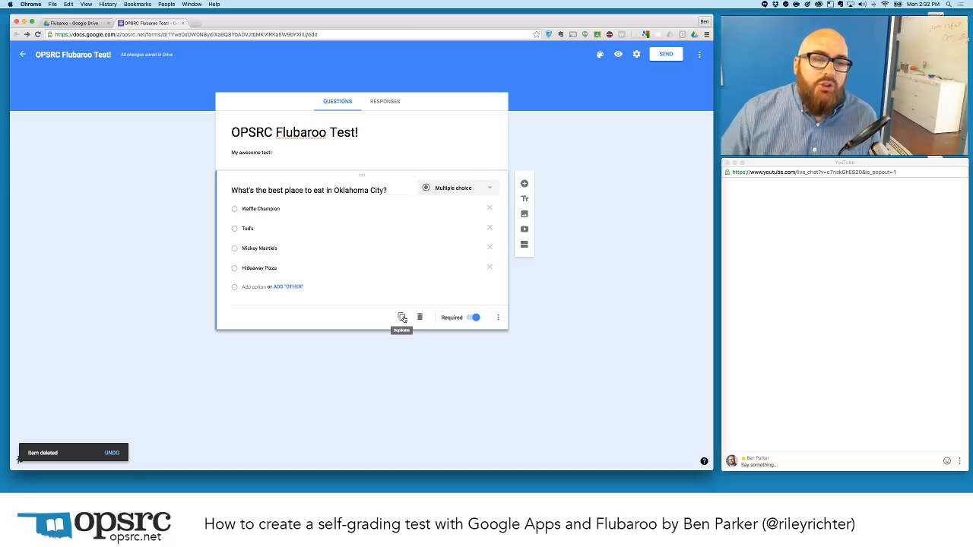
click(403, 317)
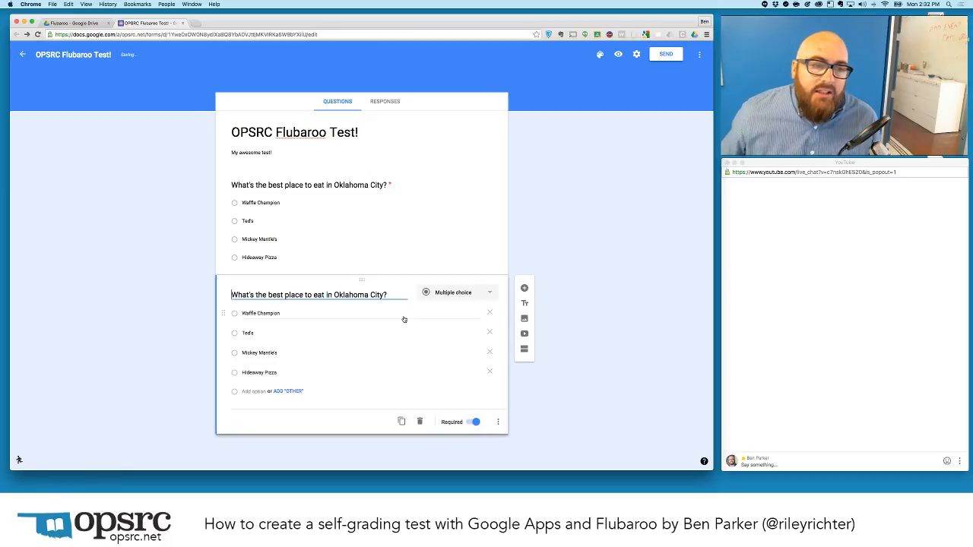
Retitle the duplicated question as "What's the best movie of all time?".
triple_click(347, 295)
text(Wha)
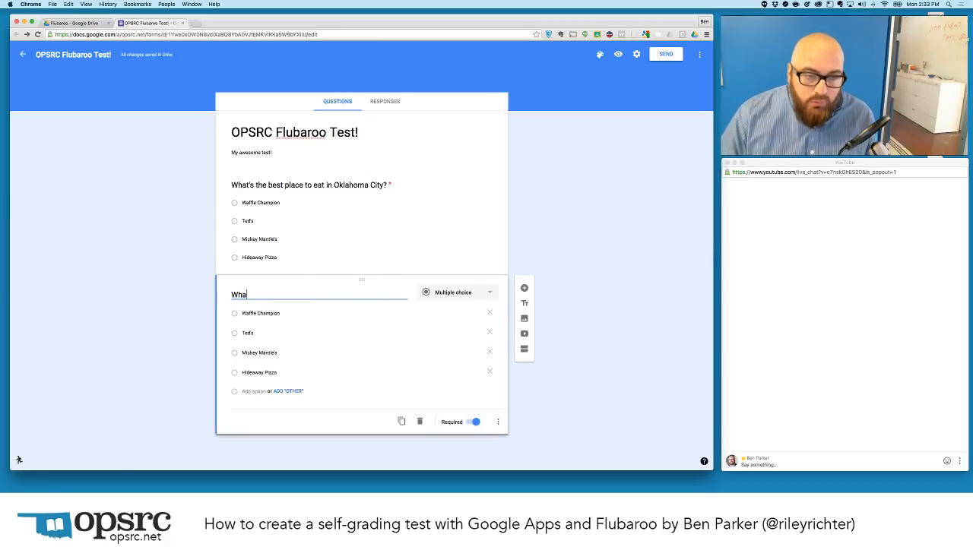
text(t's)
key(BackSpace)
key(BackSpace)
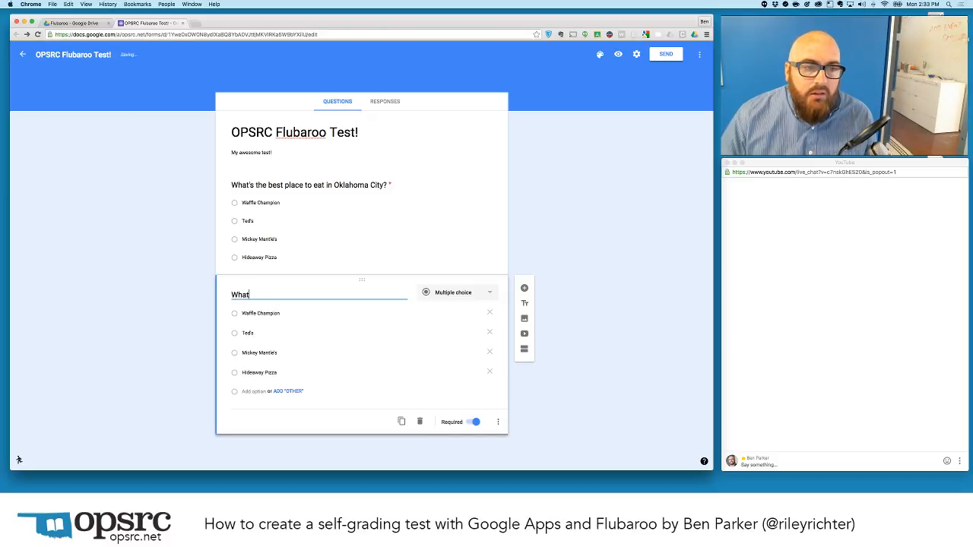
text('s the best)
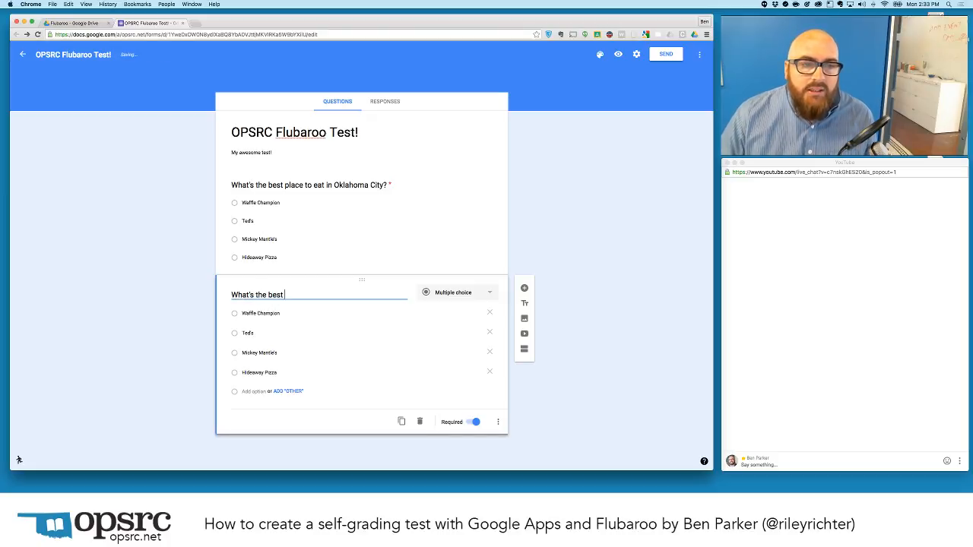
text( movie)
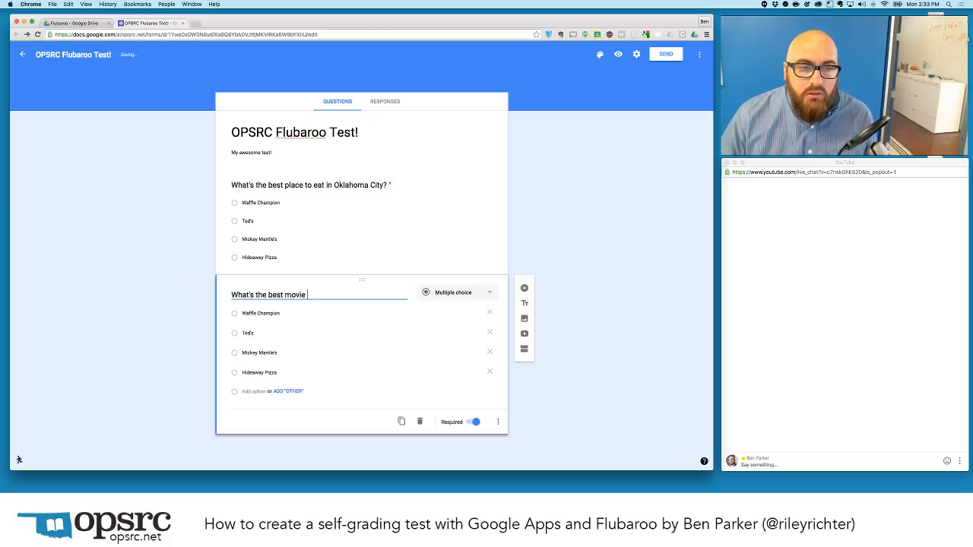
text( of all time?)
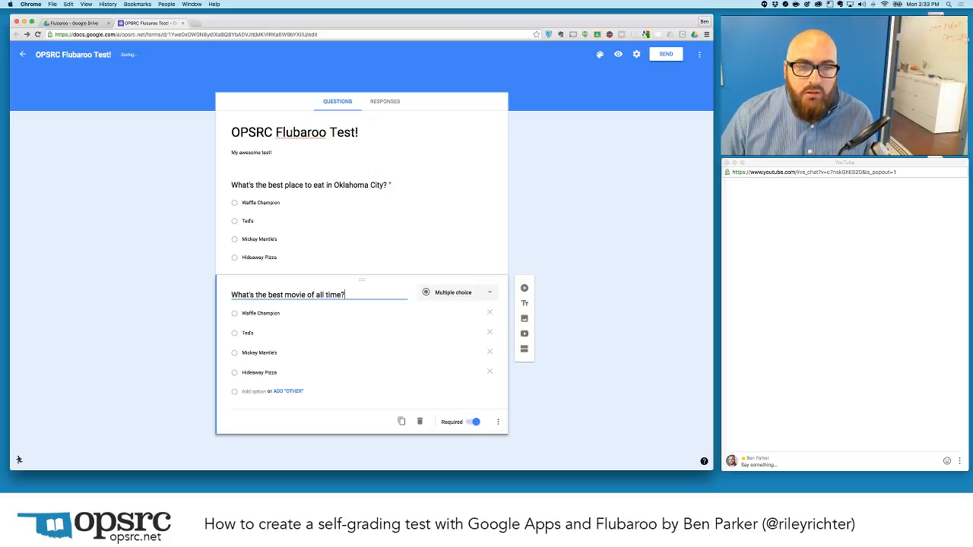
Replace the first two answer options of the movie question with "Citizen Kane" and "The Godfather".
key(Tab)
key(Tab)
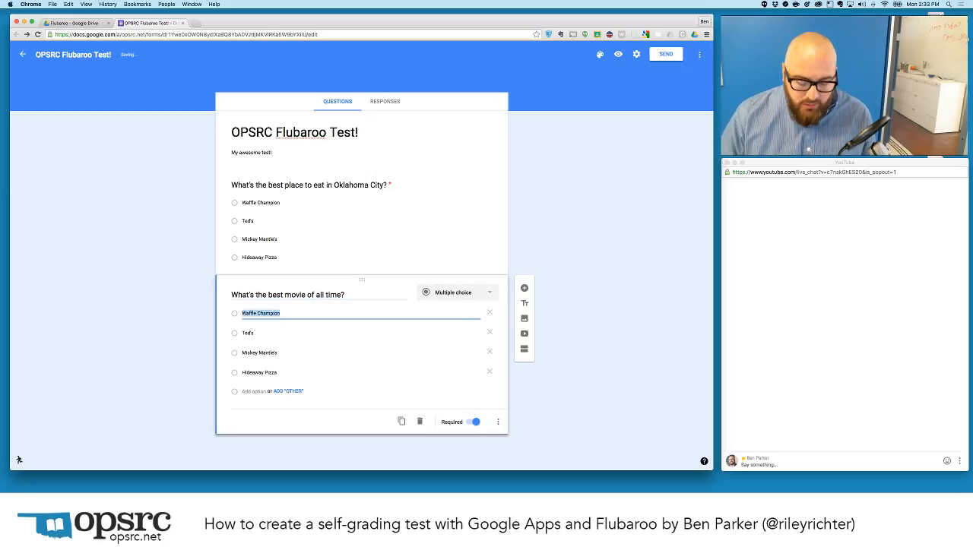
text(Citizen)
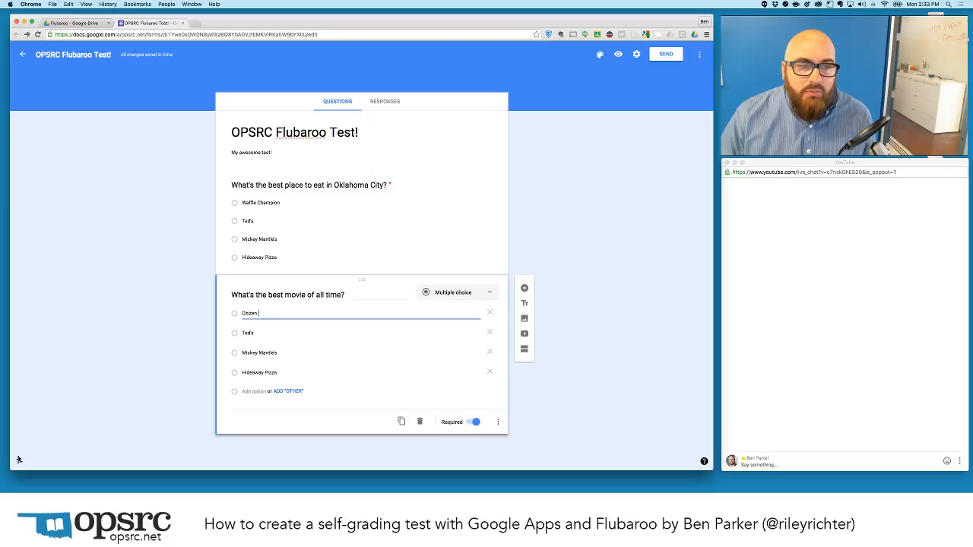
text( Kane)
key(Tab)
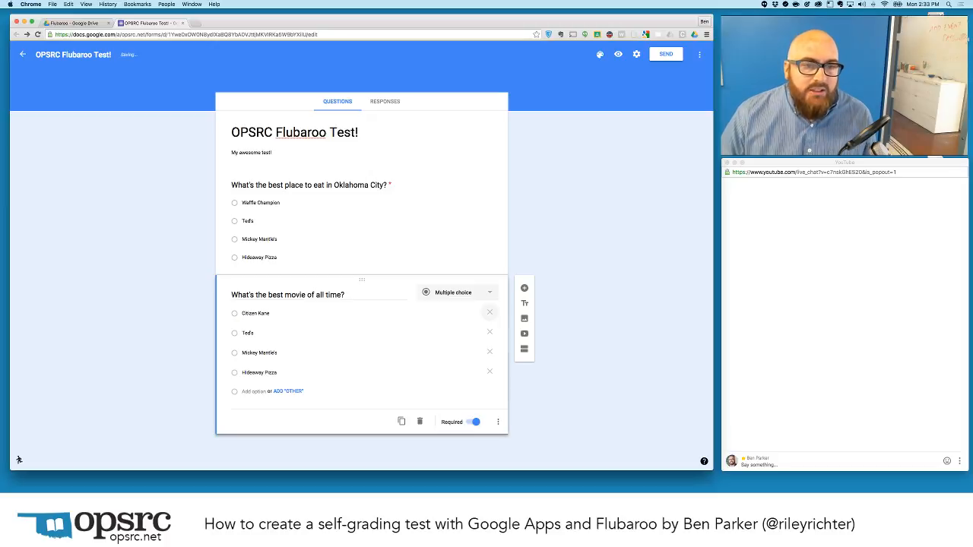
key(Tab)
key(BackSpace)
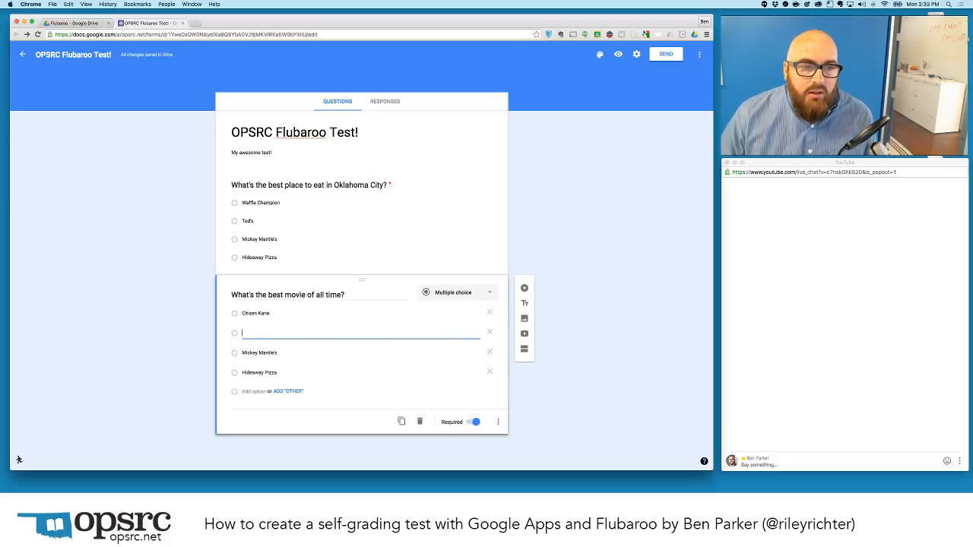
text(The Godfather)
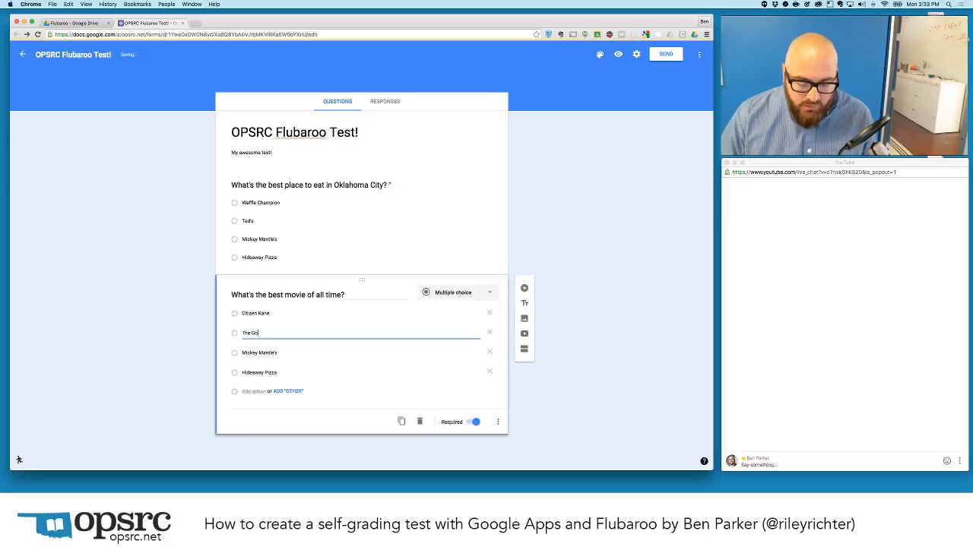
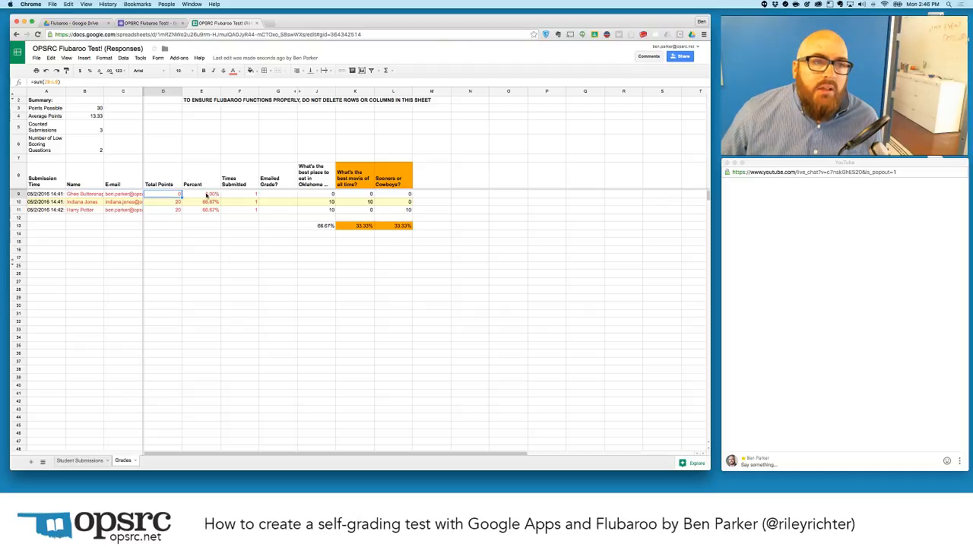
Examine the percent, times submitted, emailed grade and question columns in the Grades sheet of the response spreadsheet.
click(209, 196)
click(212, 210)
click(246, 177)
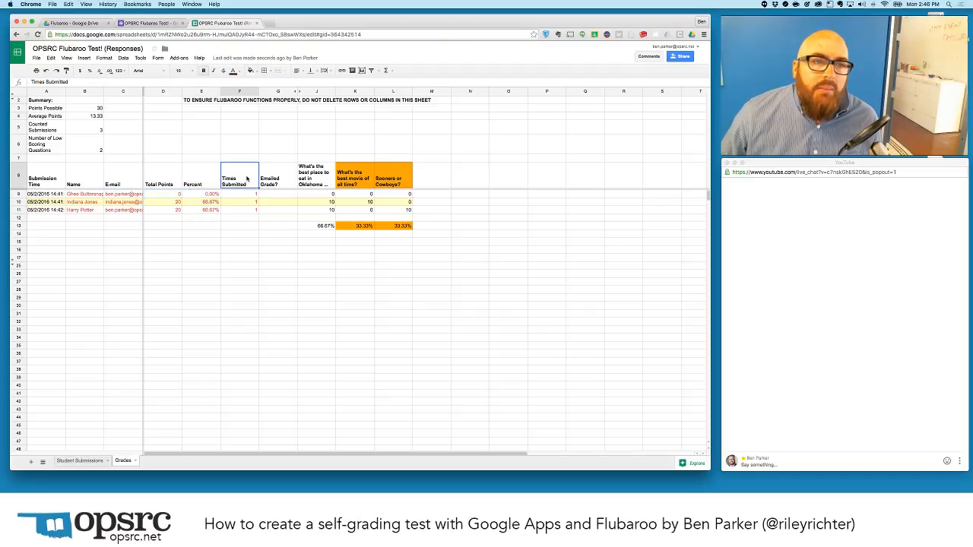
click(246, 196)
click(244, 210)
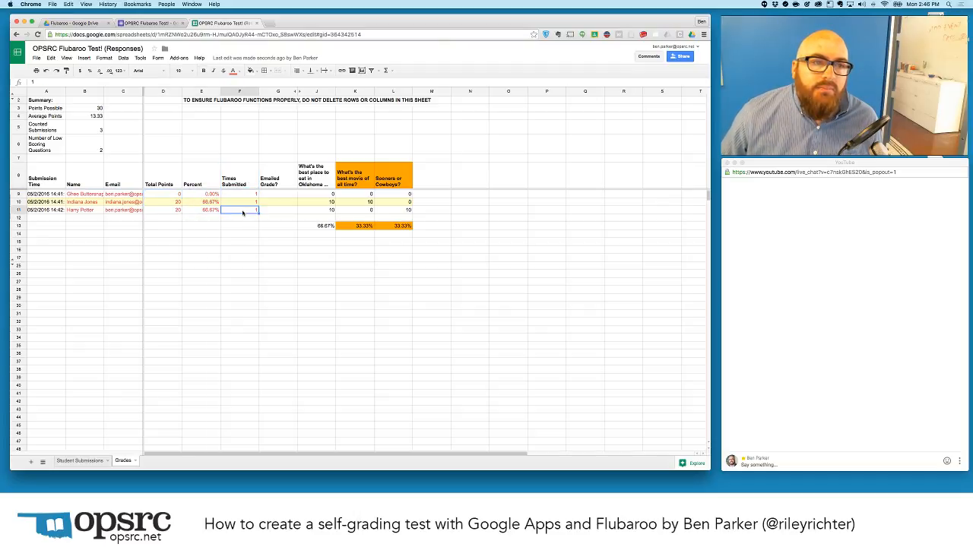
click(285, 184)
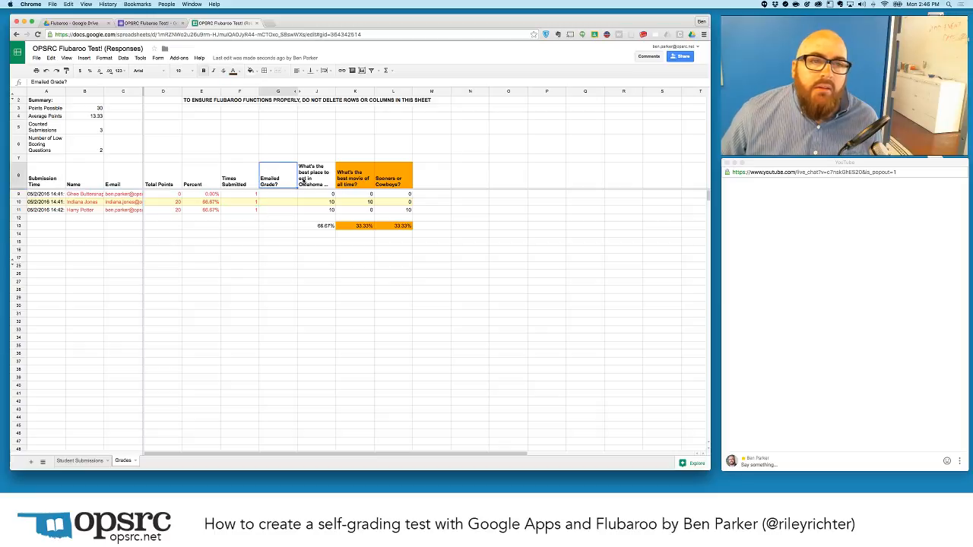
click(317, 179)
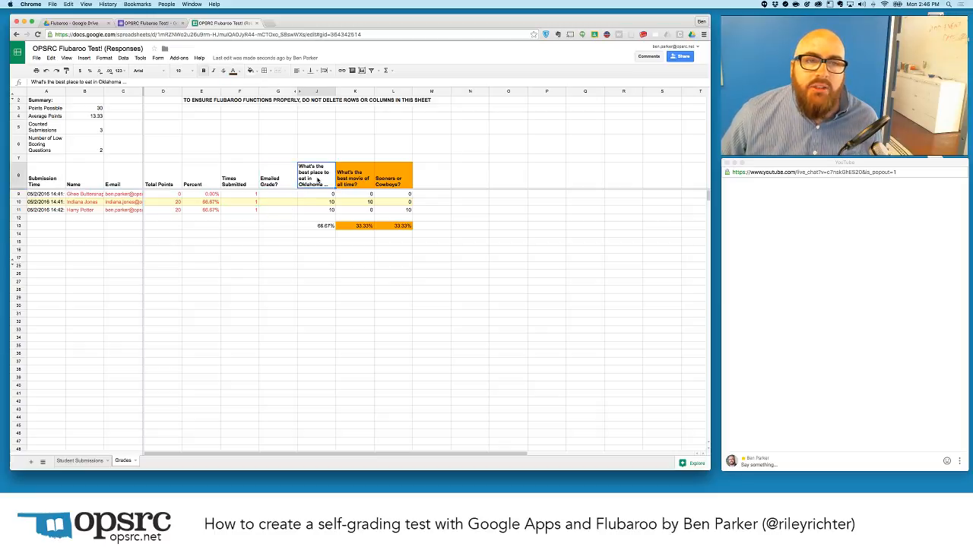
click(352, 178)
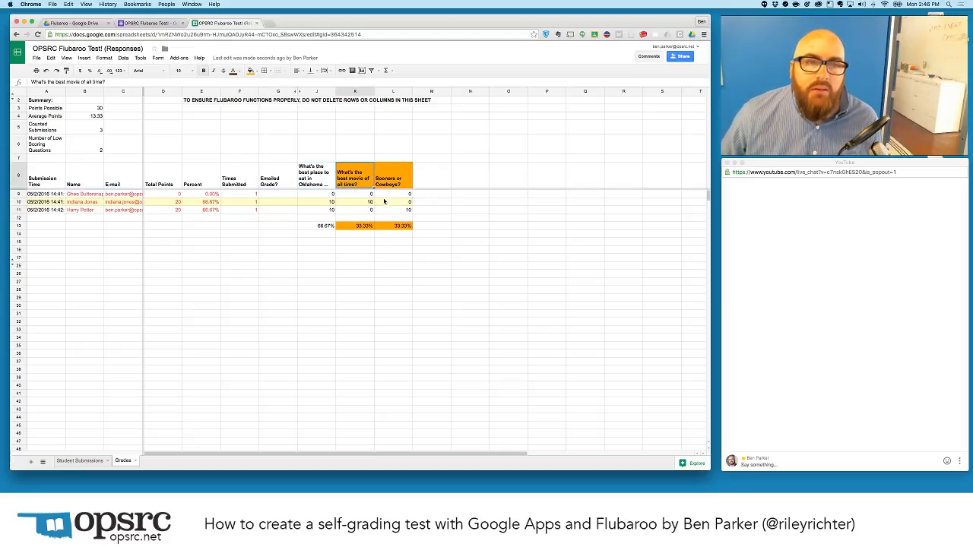
Review the students' points for each question and the orange-highlighted movie and "Sooners or Cowboys?" question headings.
click(309, 194)
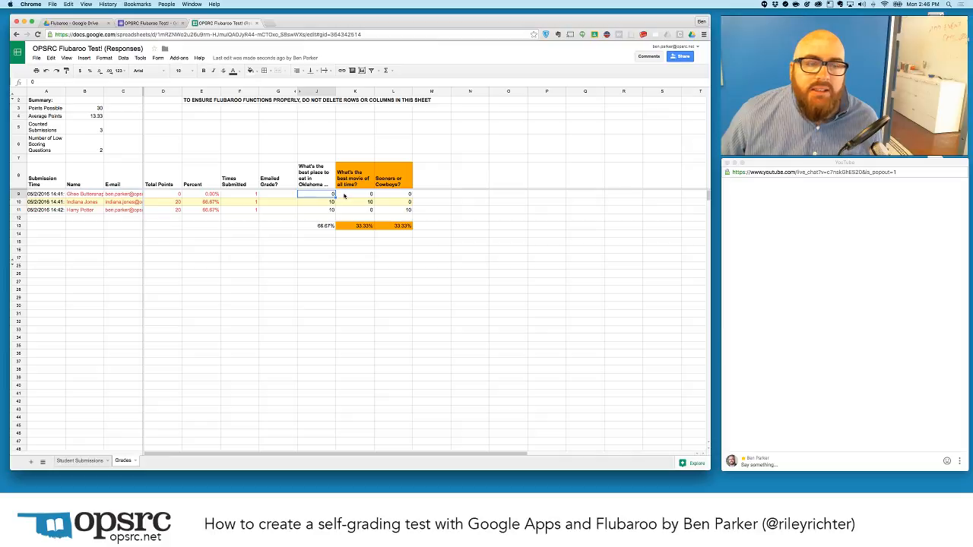
click(382, 196)
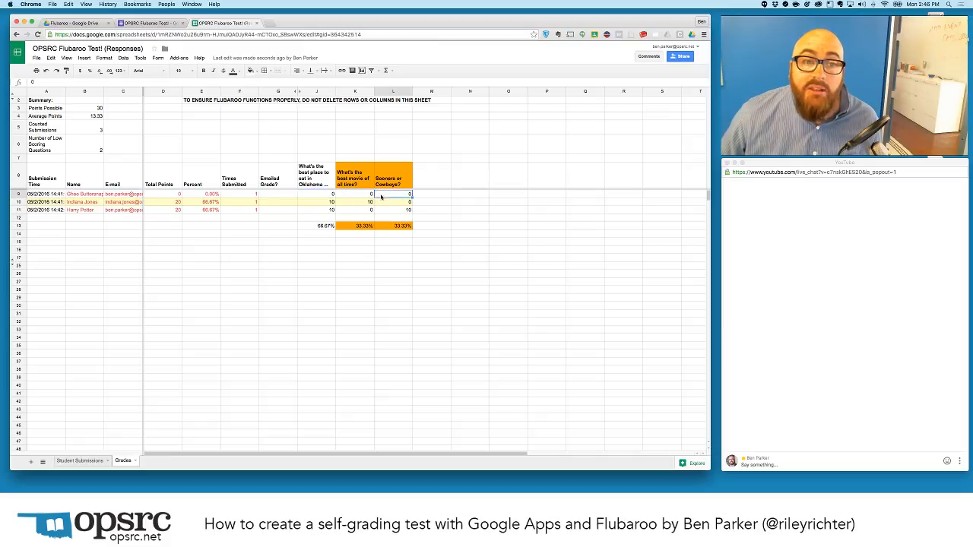
click(403, 202)
click(370, 203)
click(327, 202)
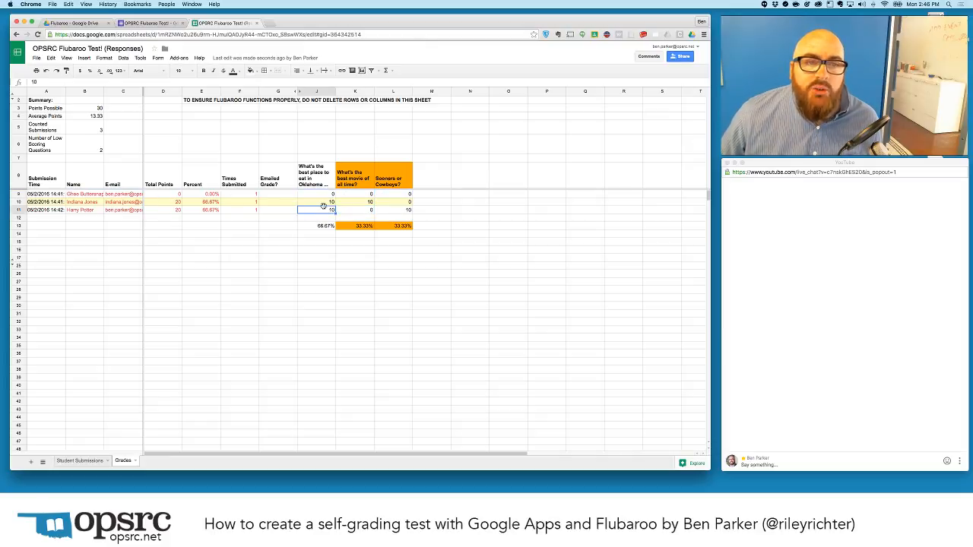
click(371, 202)
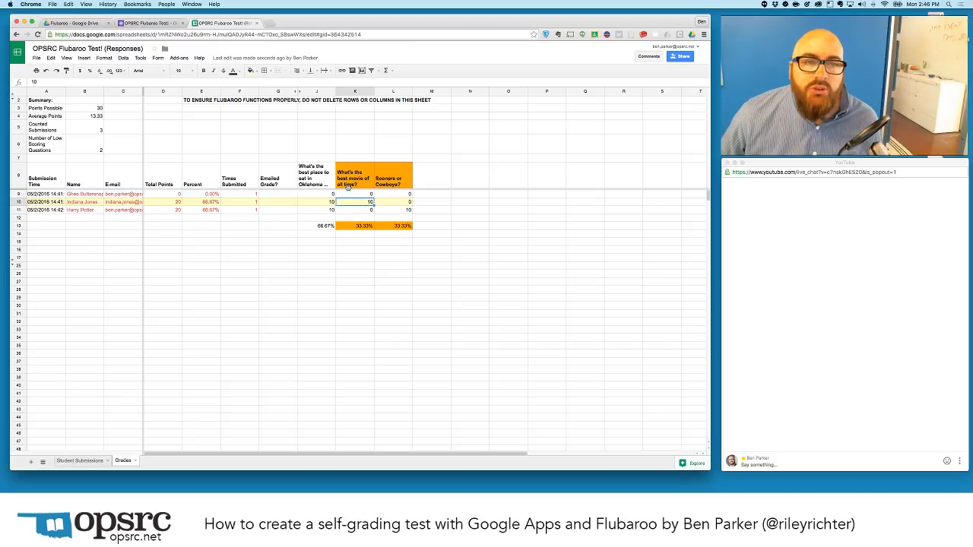
click(370, 169)
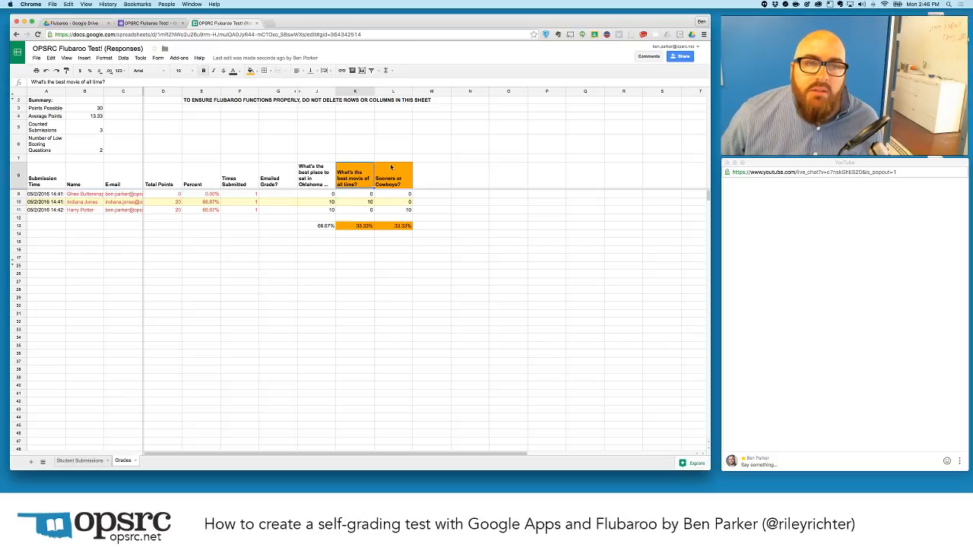
click(398, 167)
click(359, 169)
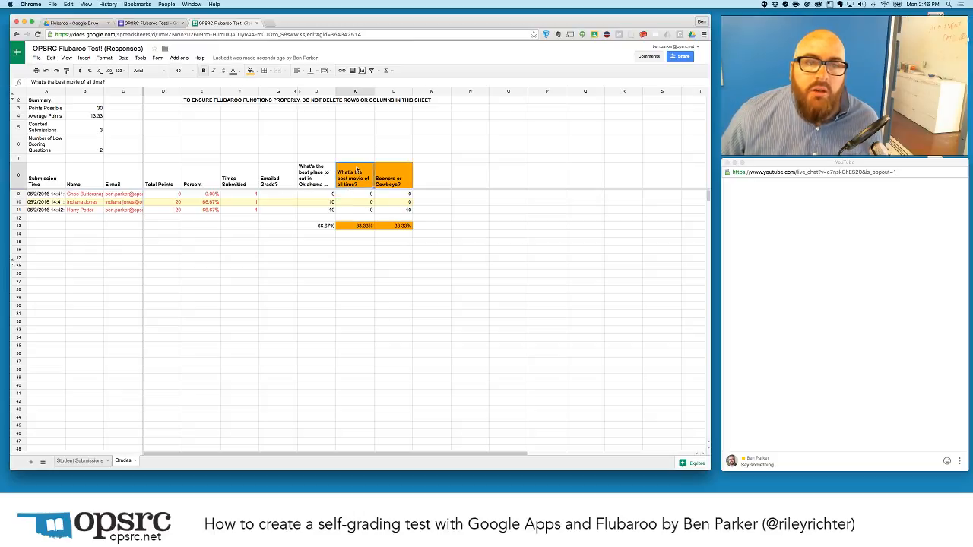
click(393, 170)
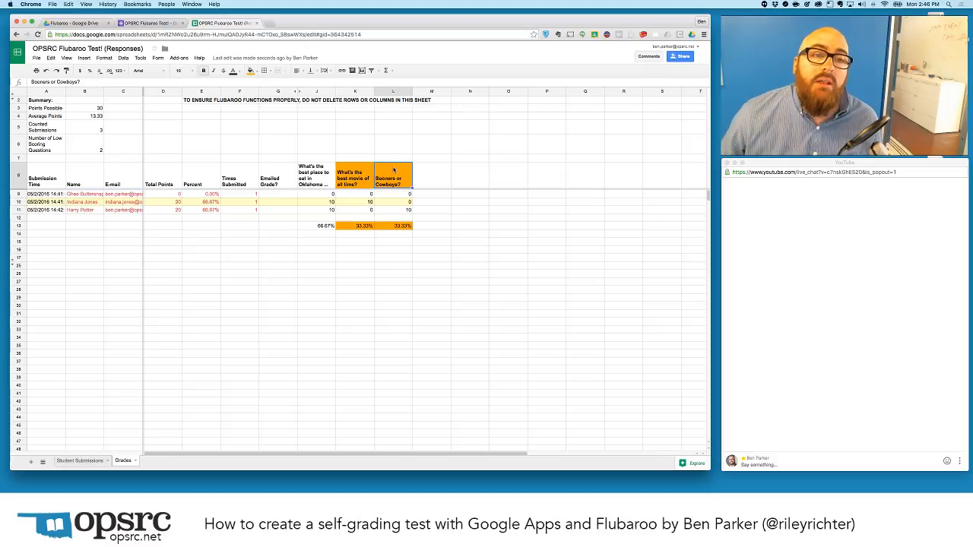
click(373, 173)
click(394, 178)
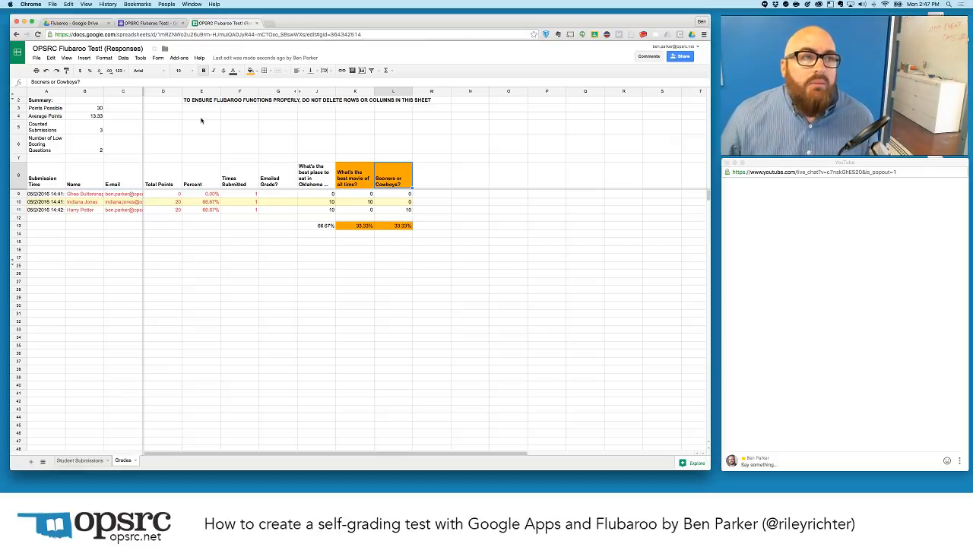
Start sharing grades with Flubaroo, using E-mail as the email address question and "Share via email (typical)" as the sharing method.
click(178, 57)
mouse_move(183, 81)
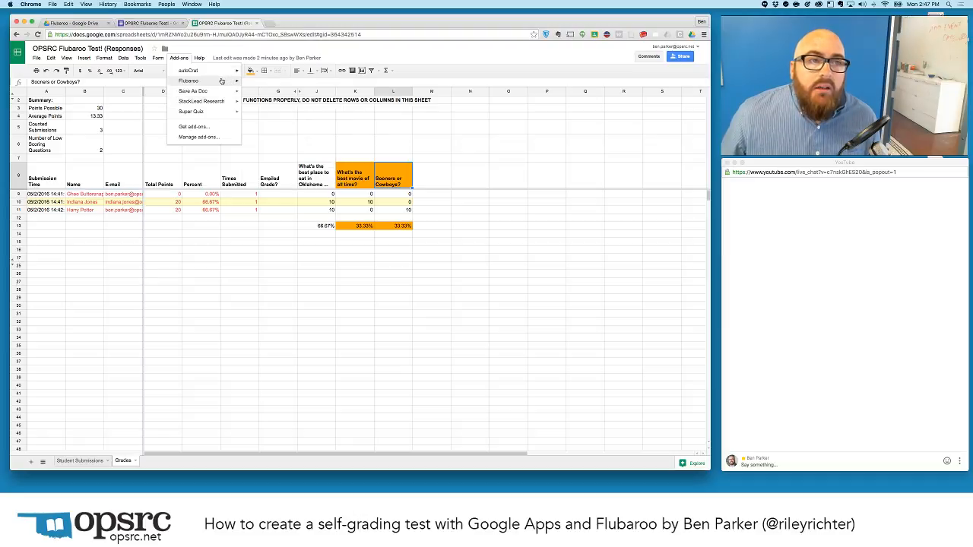
click(270, 95)
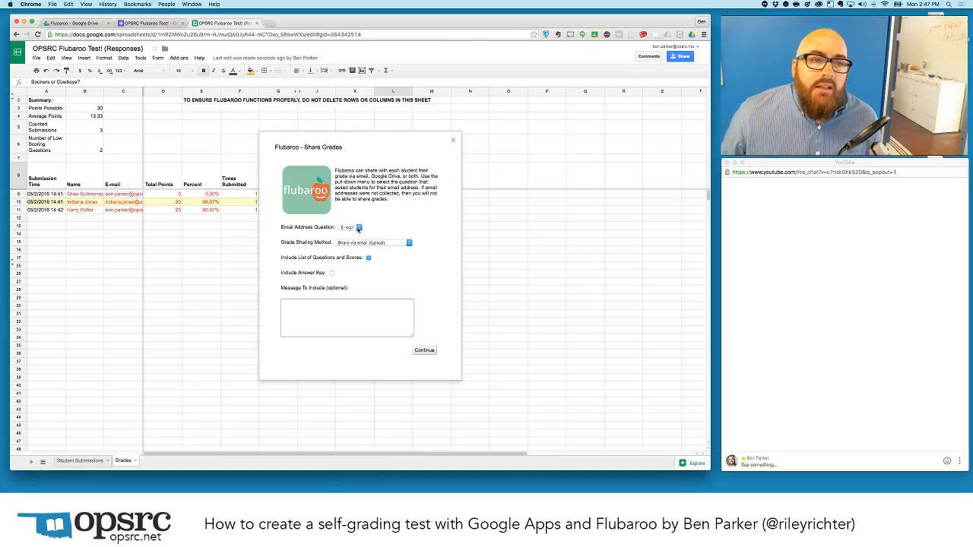
click(344, 232)
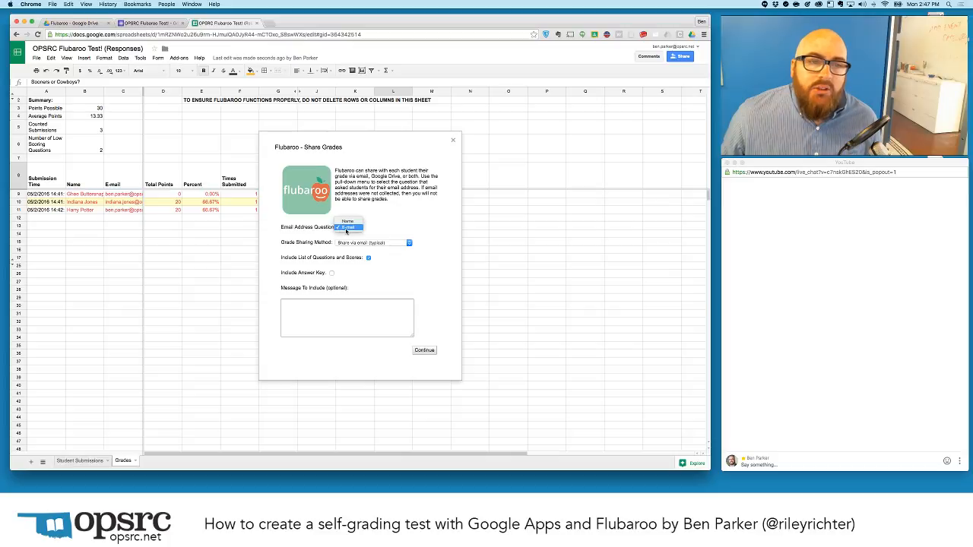
click(347, 228)
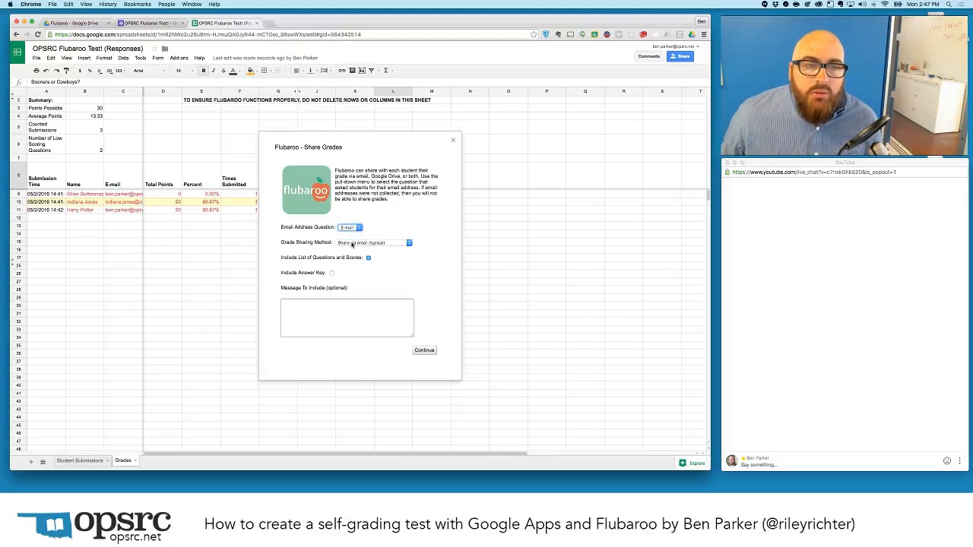
click(353, 243)
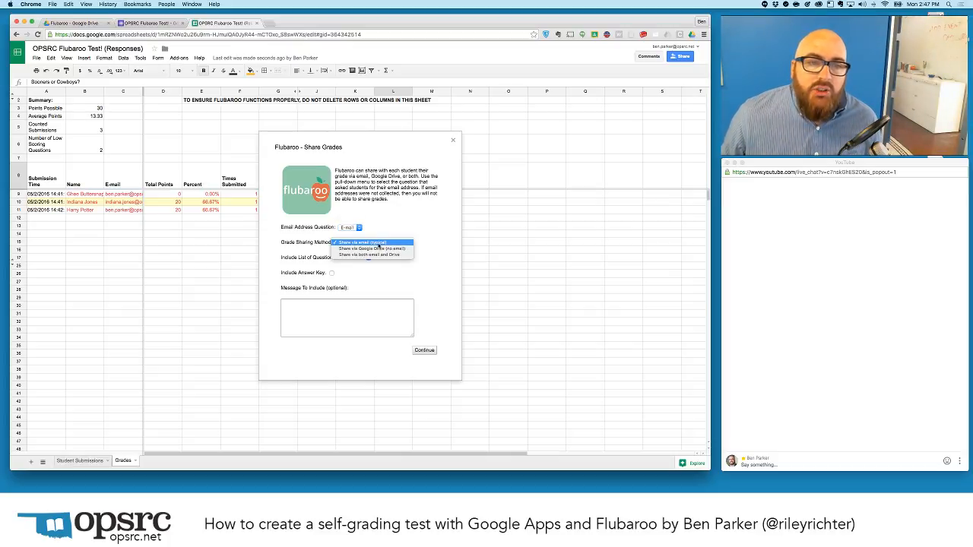
click(362, 243)
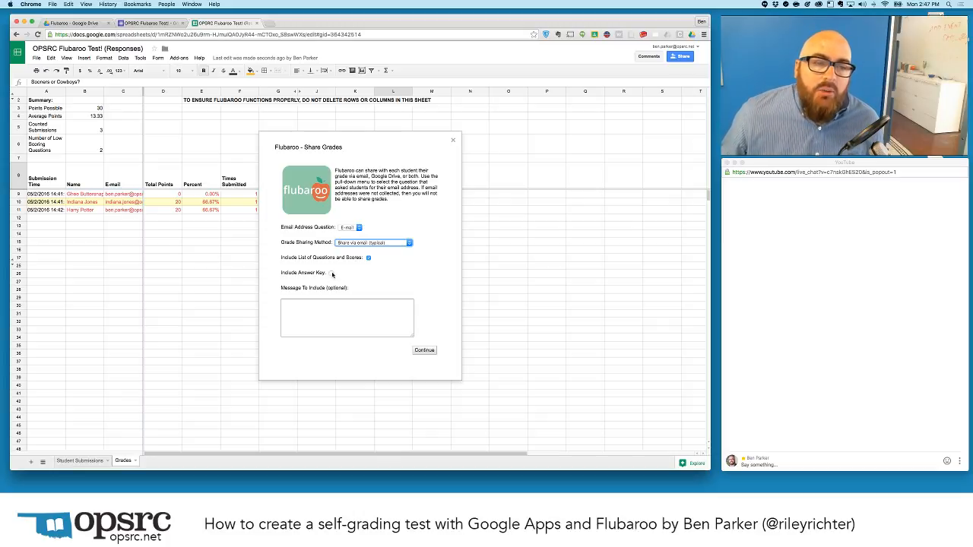
Include the message "Great job!" and share the grades with the students.
click(330, 322)
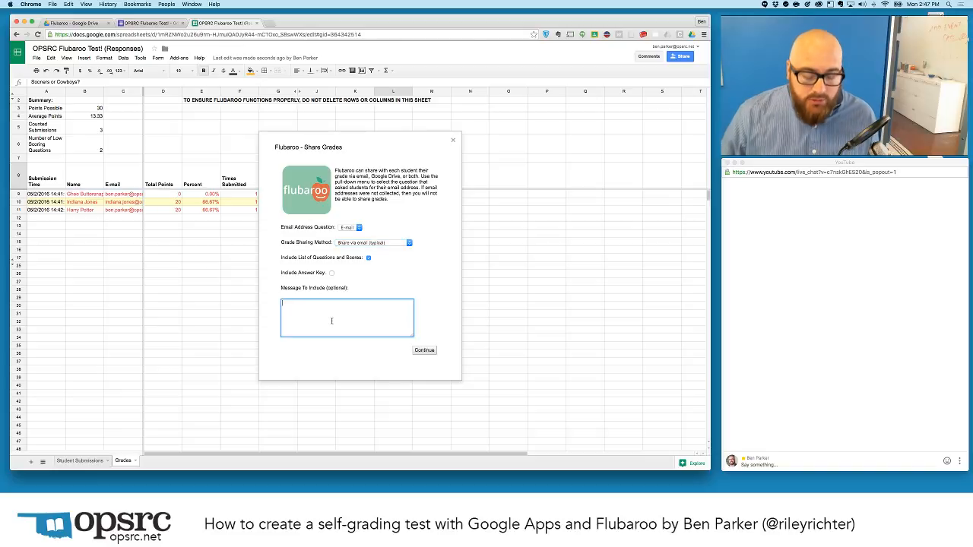
text(Great job)
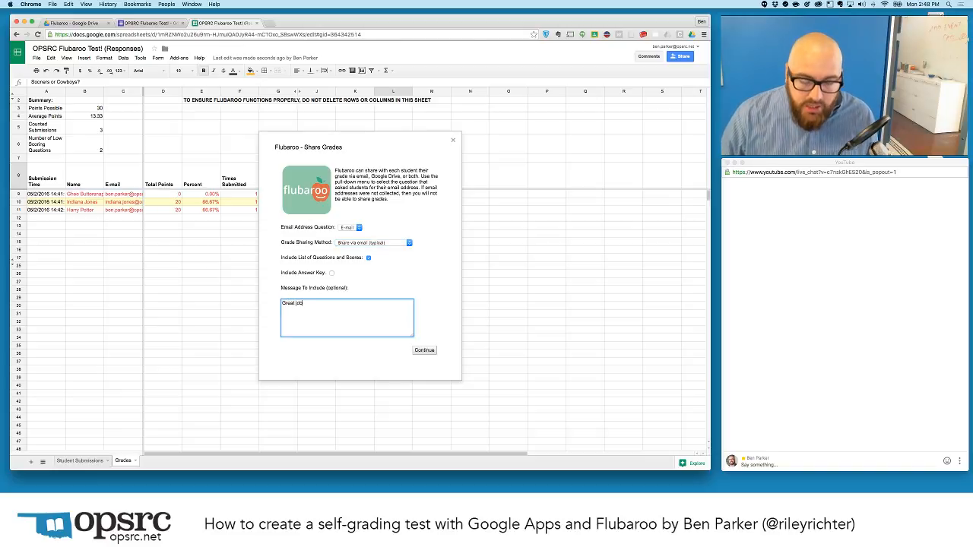
text(!)
click(424, 350)
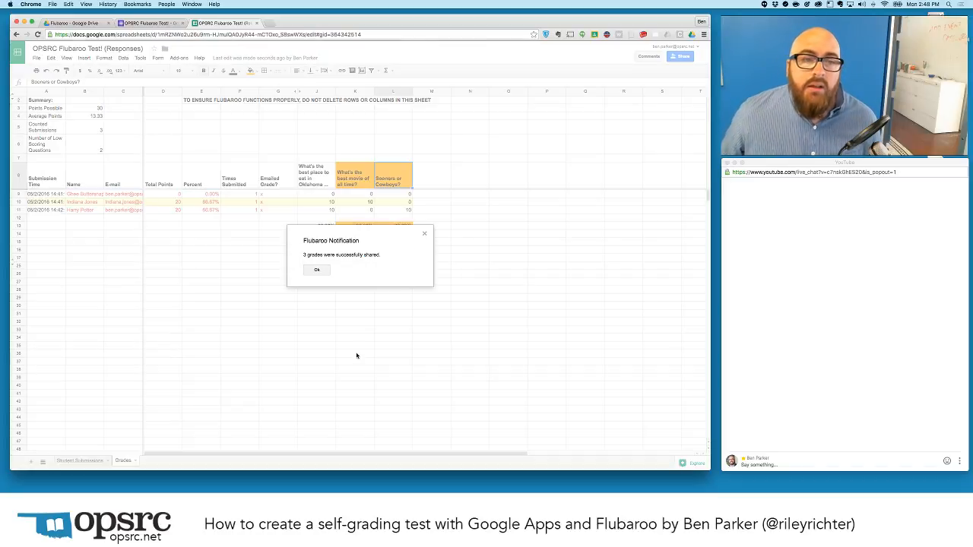
Close the grade-sharing notification and extend the Grades sheet's frozen columns through the Total Points column (D).
click(313, 270)
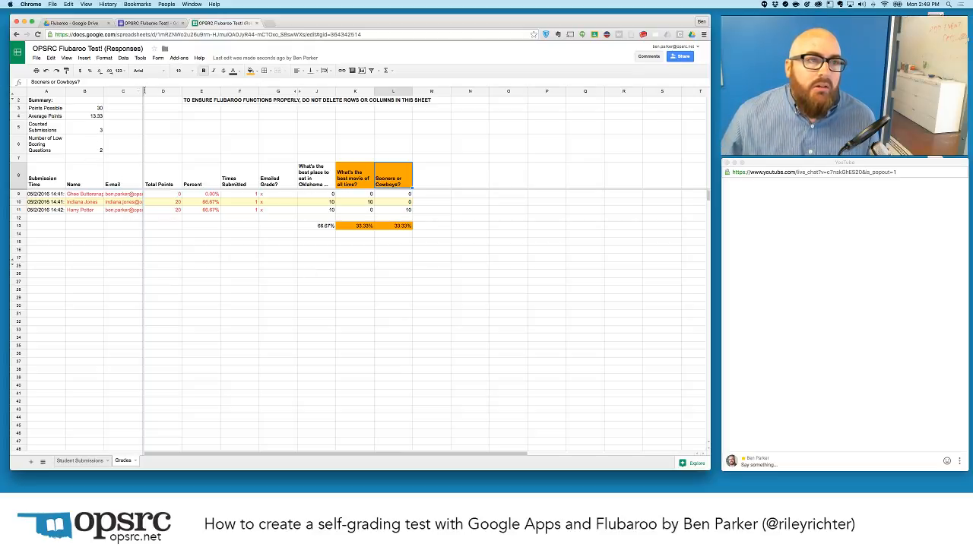
drag(142, 91, 174, 94)
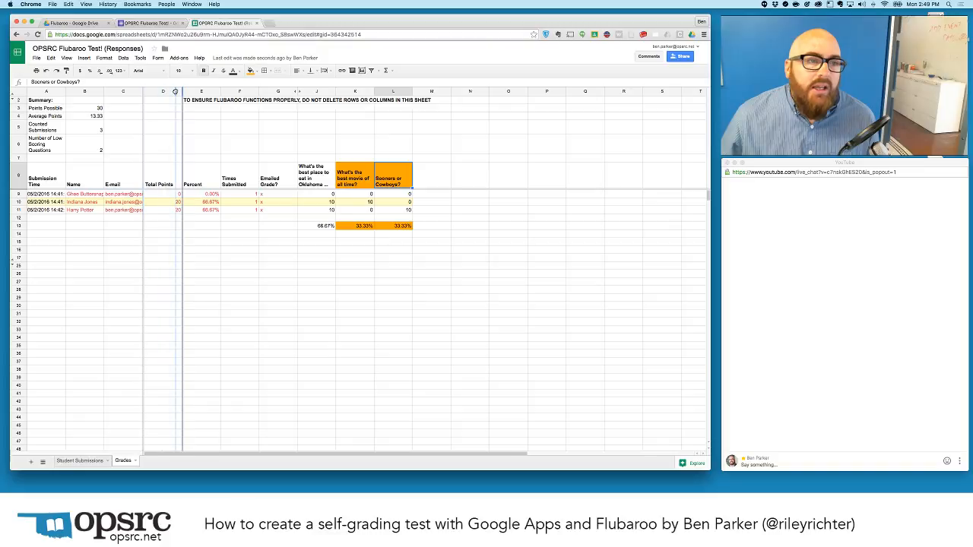
Inspect the full e-mail address in cell C11, in the last student's row of the Grades sheet.
click(131, 207)
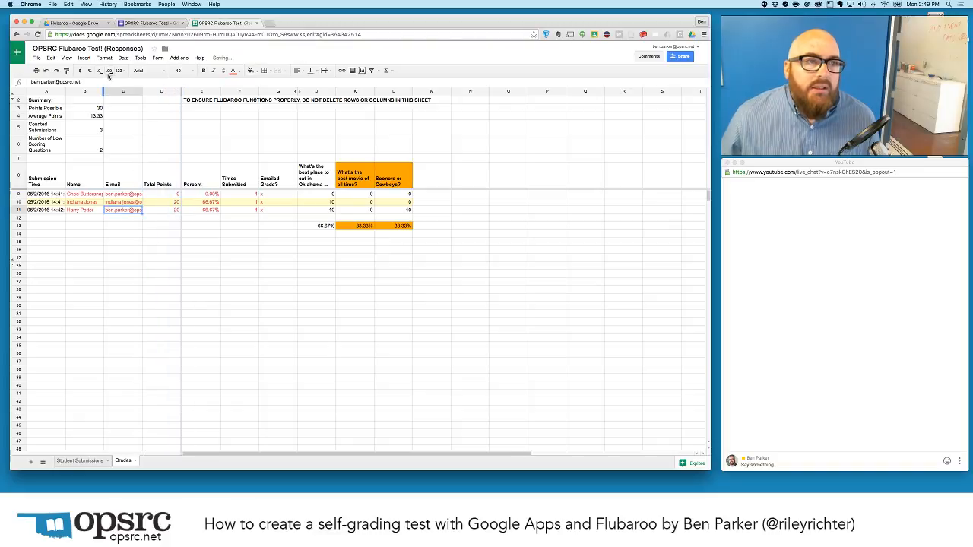
drag(80, 82, 30, 82)
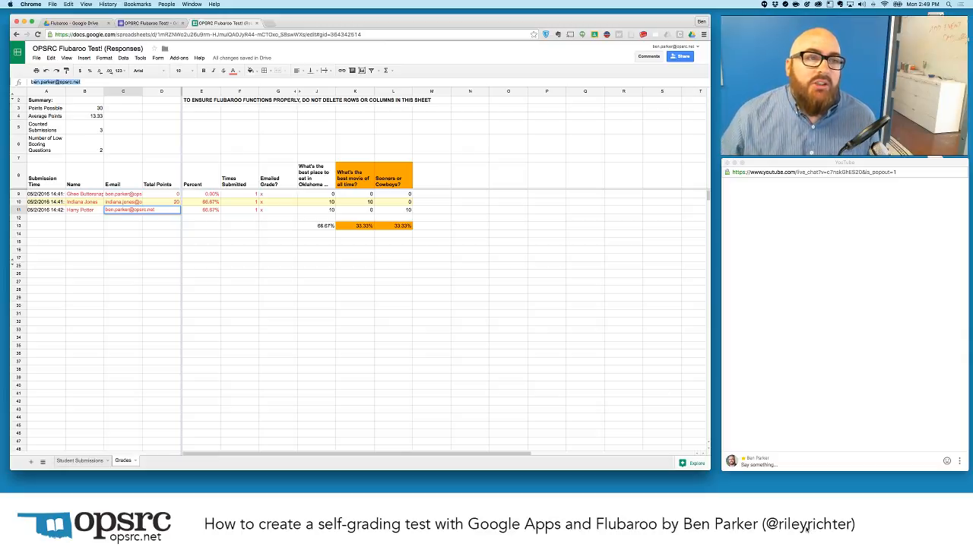
click(439, 393)
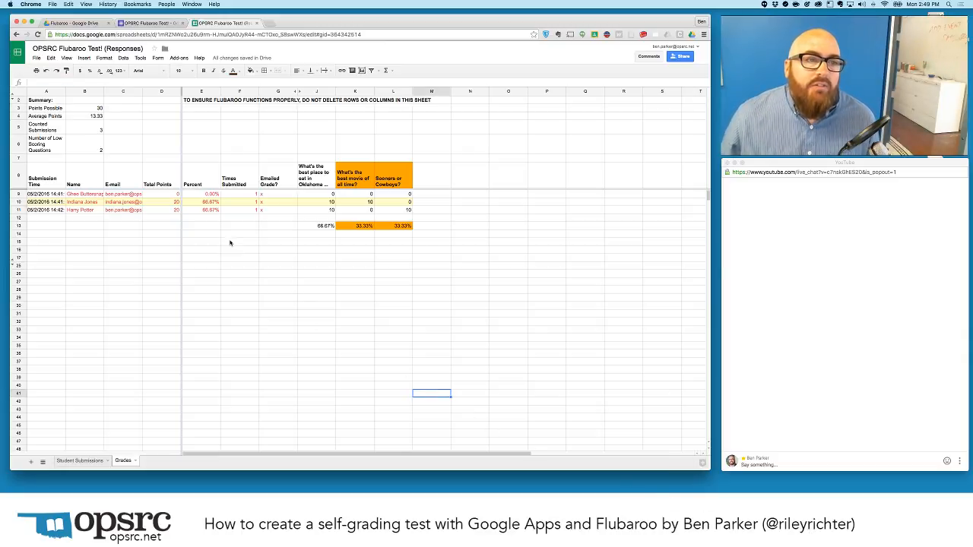
scroll(230, 243, right, 3)
scroll(230, 242, left, 3)
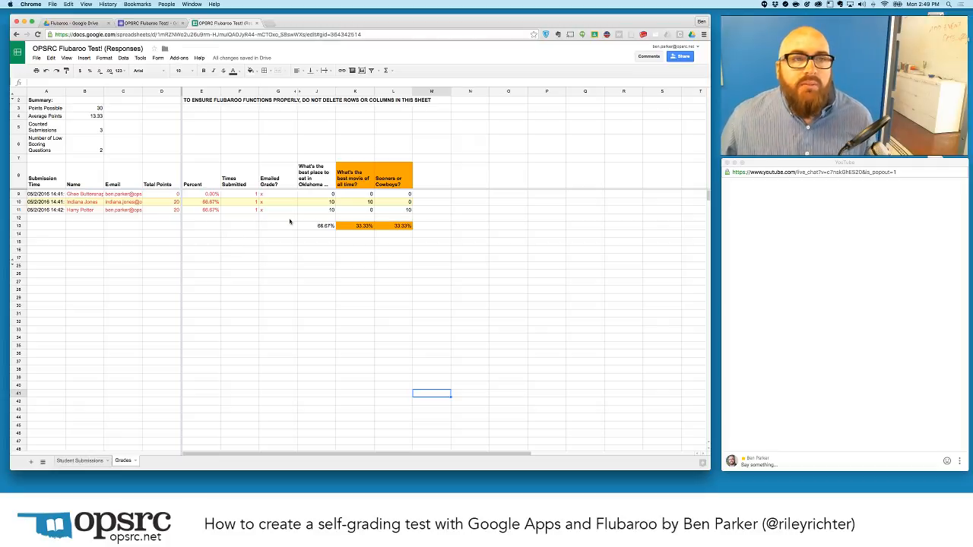
key(super+Tab)
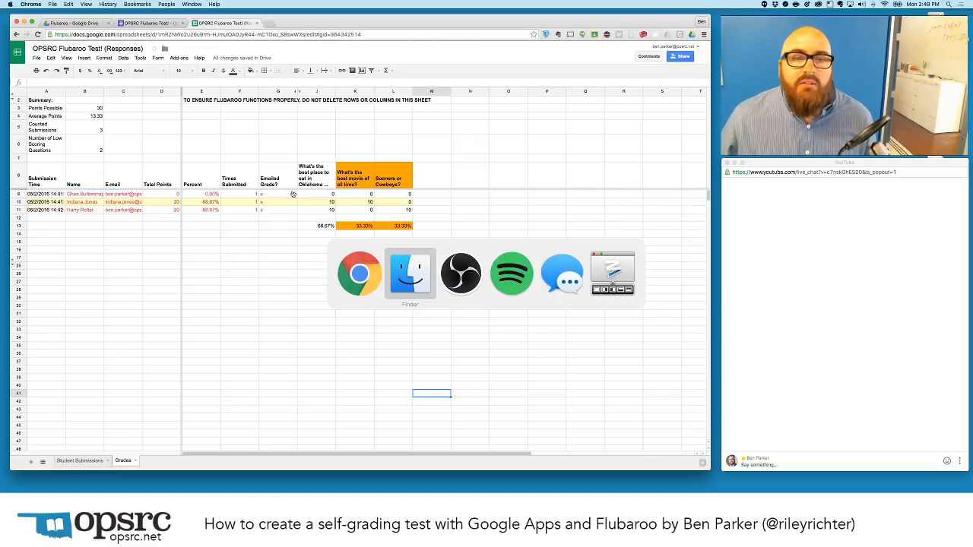